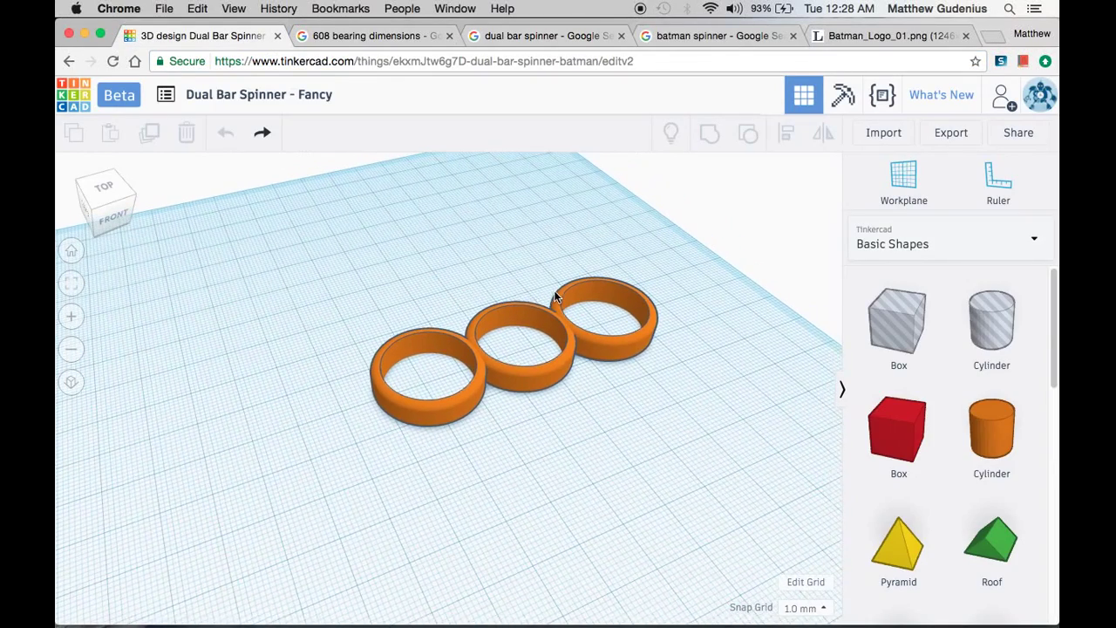
Delete all three orange rings from the workplane.
right_drag(555, 298, 482, 280)
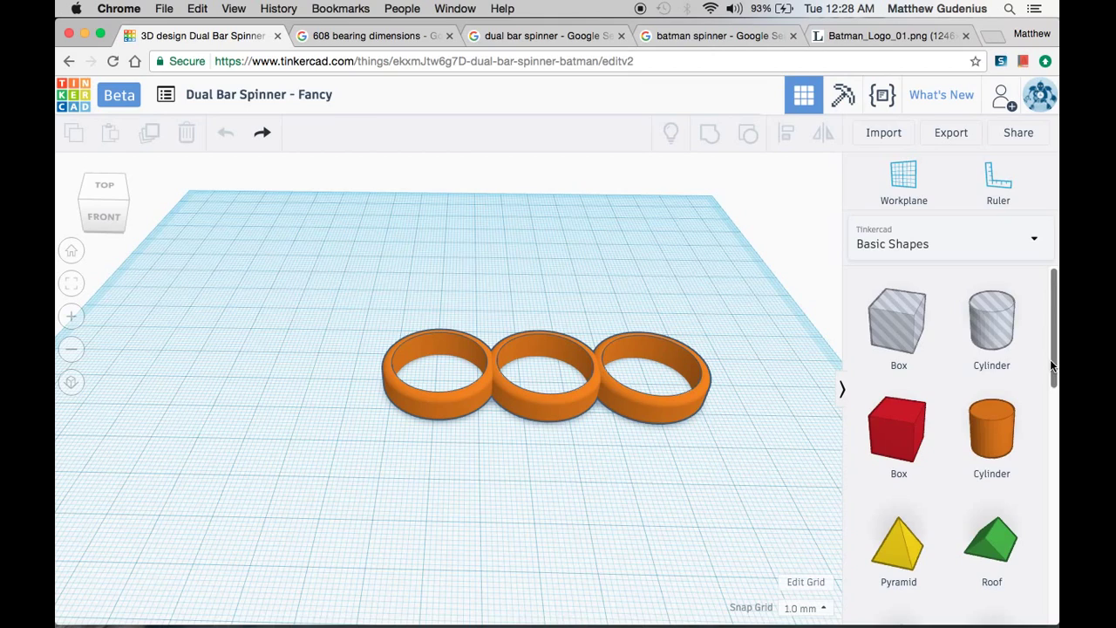
scroll(1049, 360, down, 10)
scroll(1026, 443, down, 2)
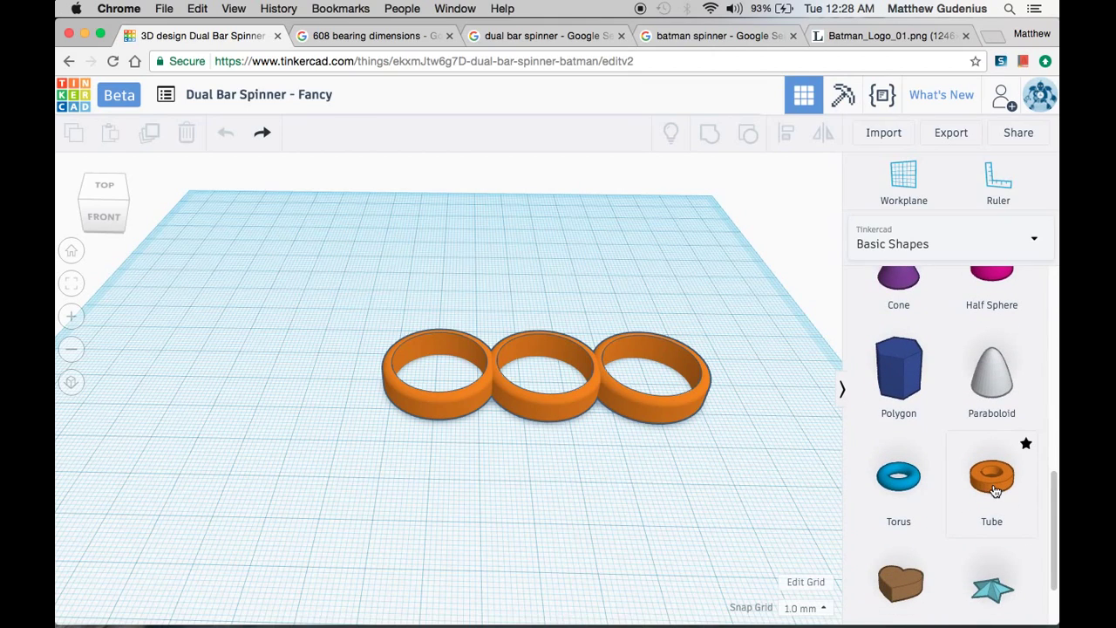
drag(615, 311, 748, 287)
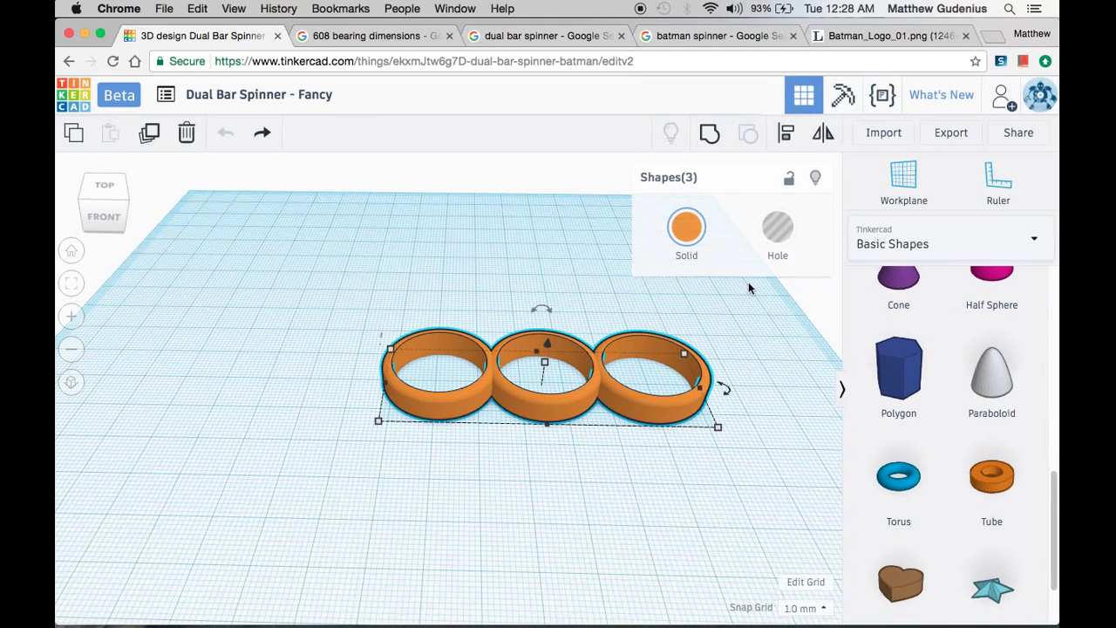
key(Delete)
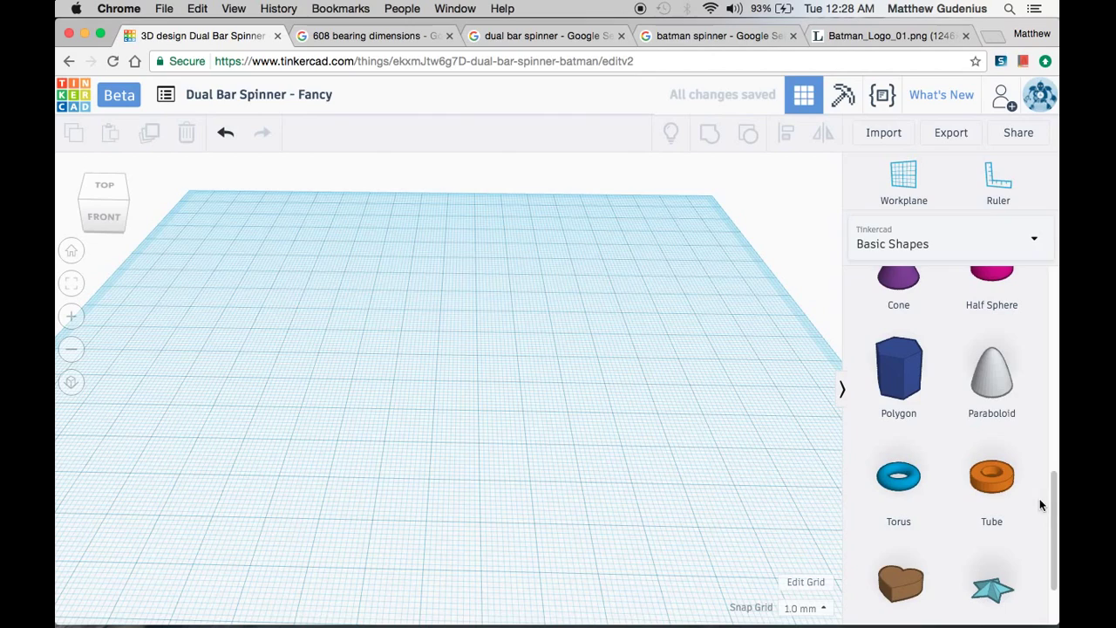
Place a hole cylinder near the middle of the workplane and consult the 608 bearing dimensions search results.
drag(1053, 515, 1047, 284)
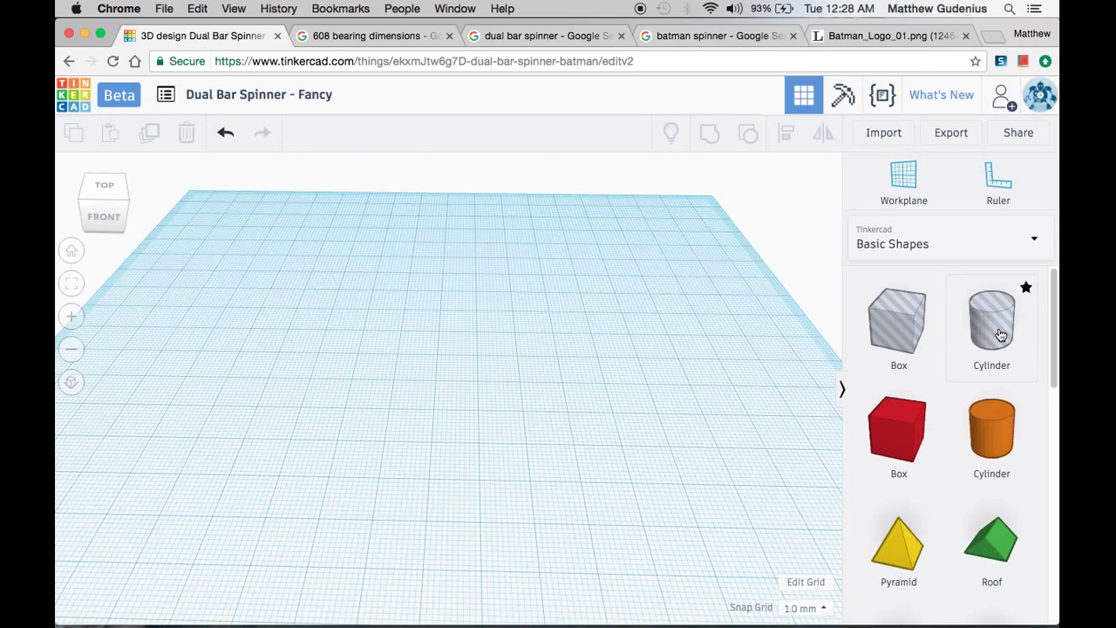
drag(1000, 335, 478, 379)
click(409, 35)
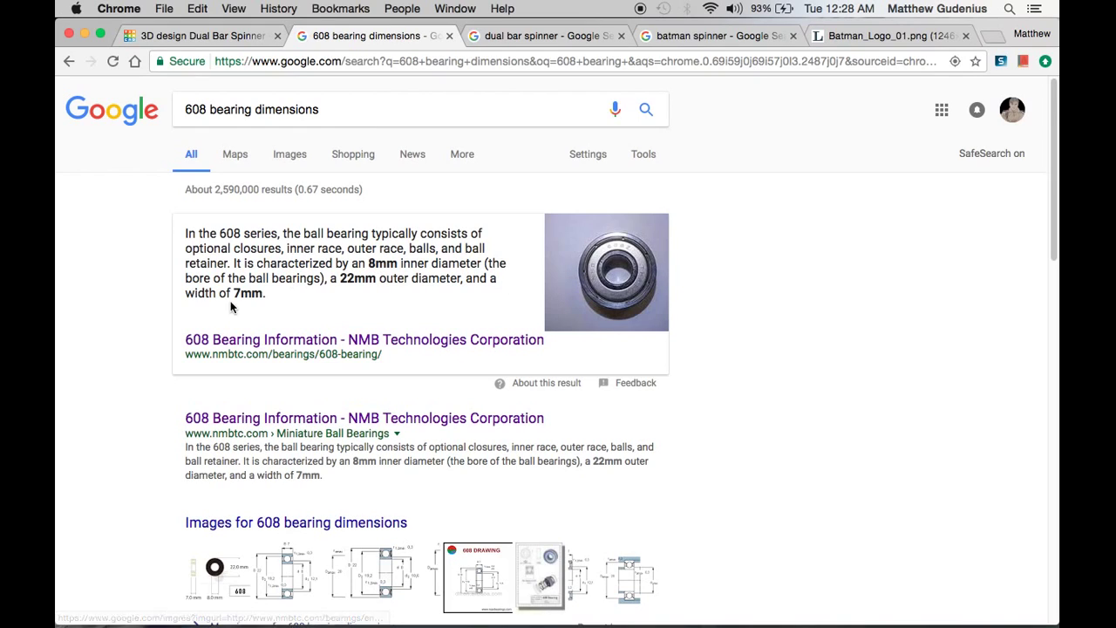
click(174, 36)
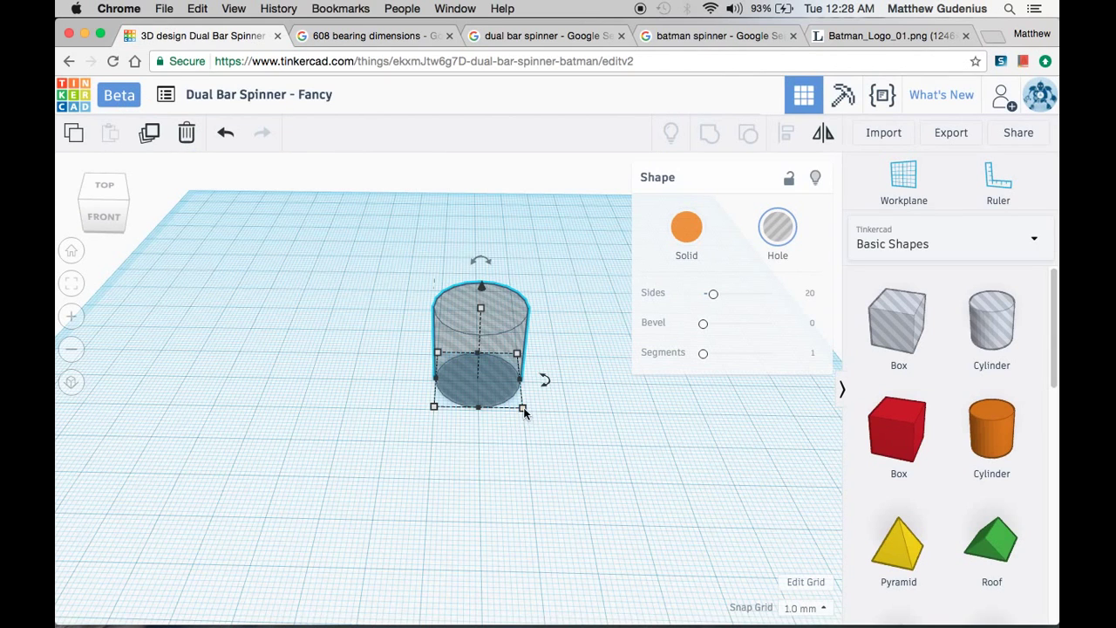
Set the hole cylinder's width and length to 22 mm and its height to 7 mm.
click(475, 457)
text(22)
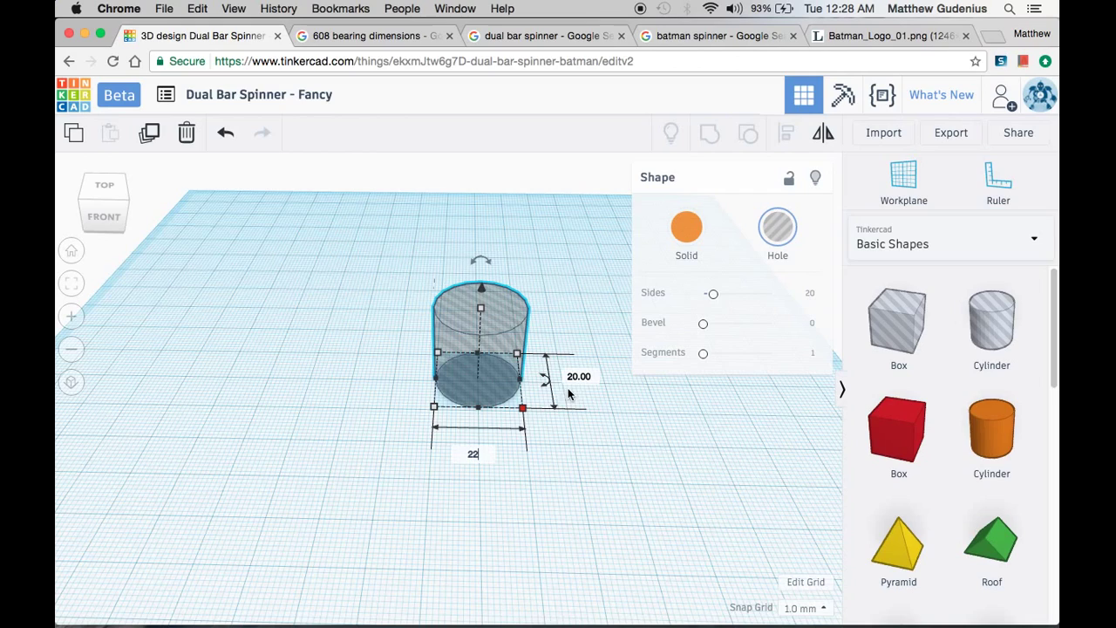
key(Tab)
text(22)
key(Return)
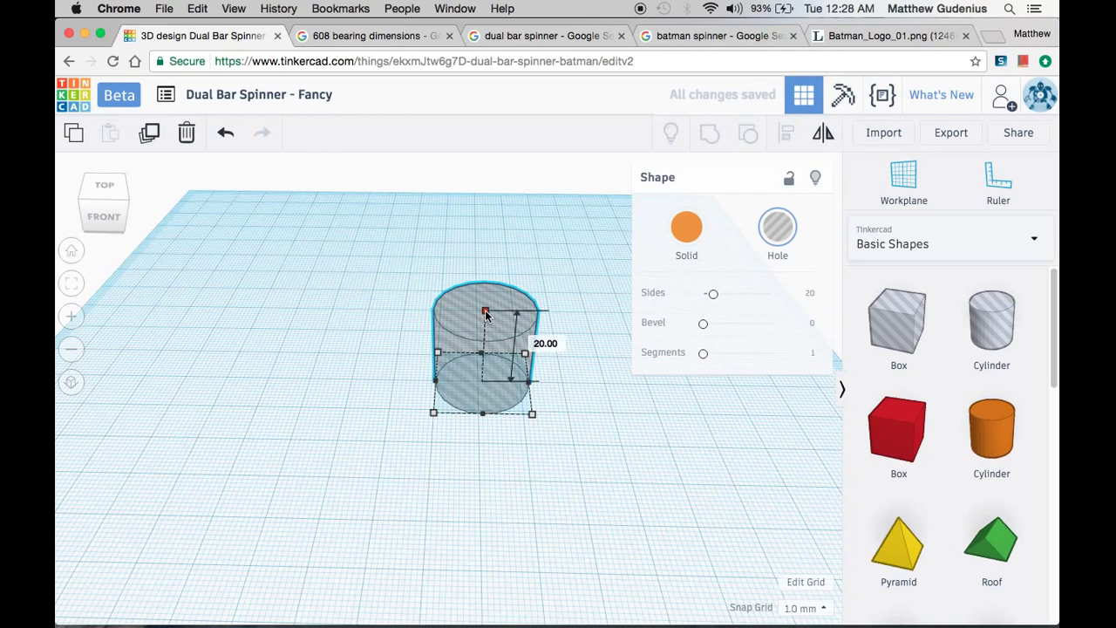
click(546, 344)
text(7)
key(Return)
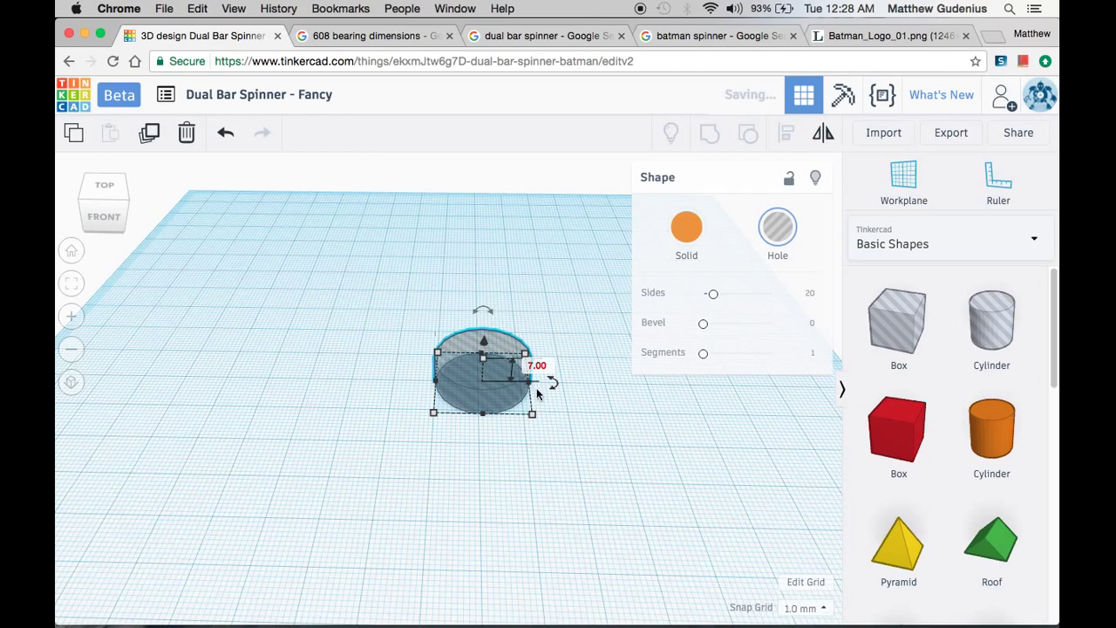
Shift the hole cylinder about 4 mm to the left and set its number of sides to 64.
drag(493, 399, 472, 401)
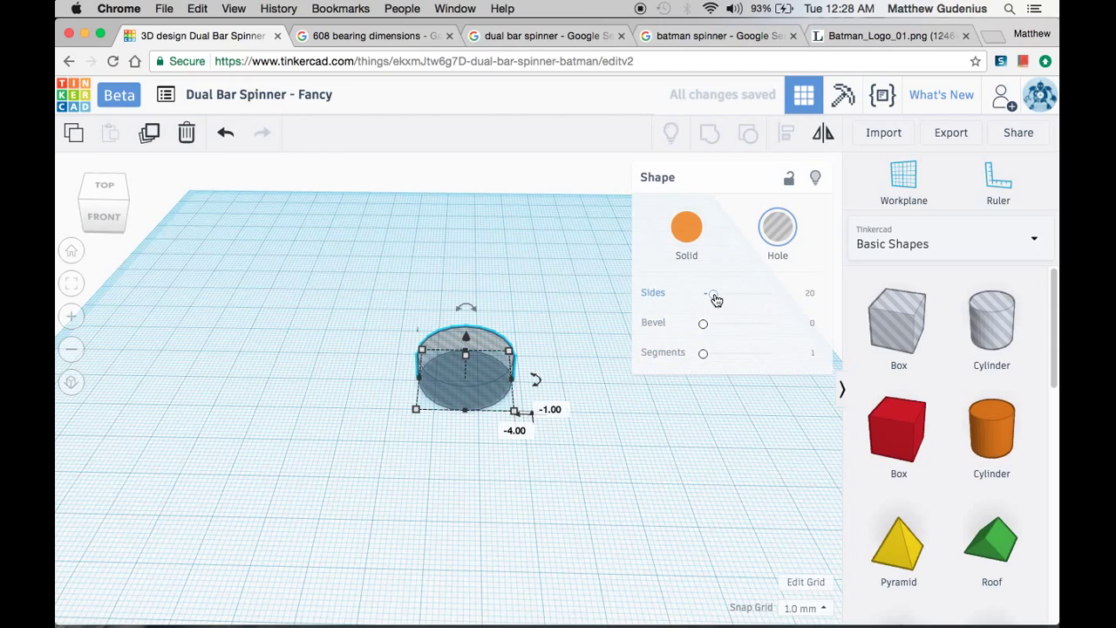
click(713, 296)
drag(713, 297, 772, 294)
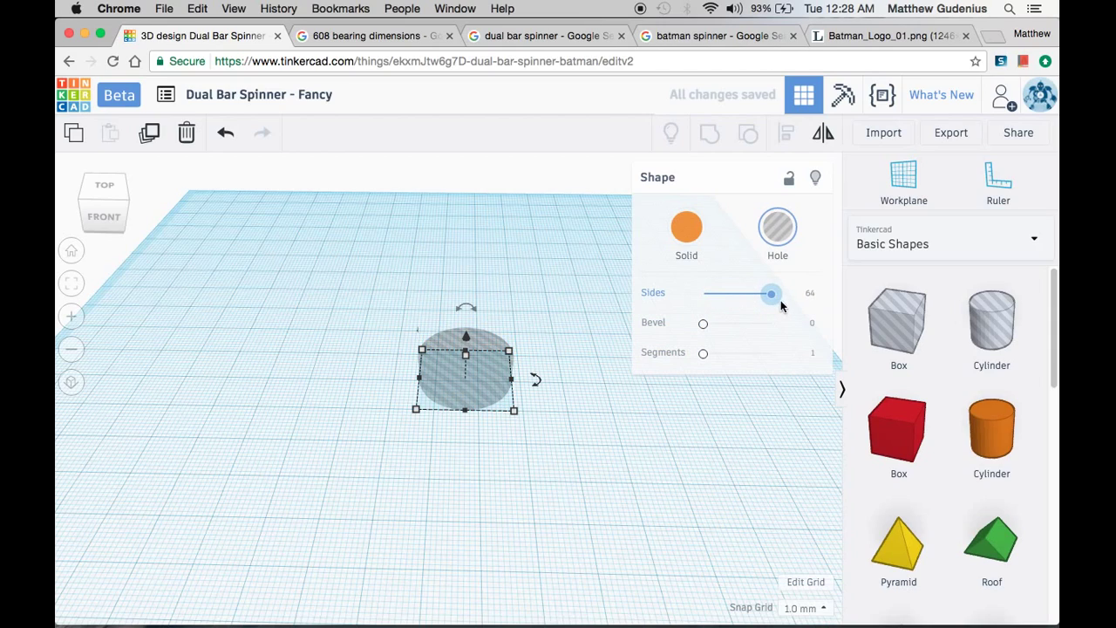
click(602, 498)
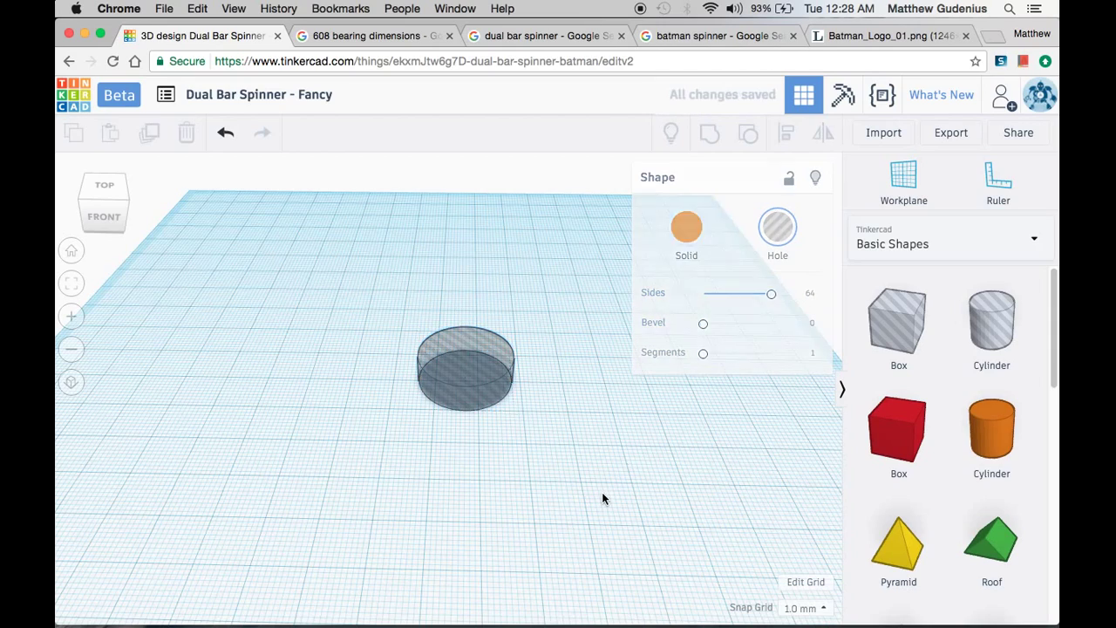
Duplicate the hole cylinder in place and make the copy a solid in medium purple.
click(503, 389)
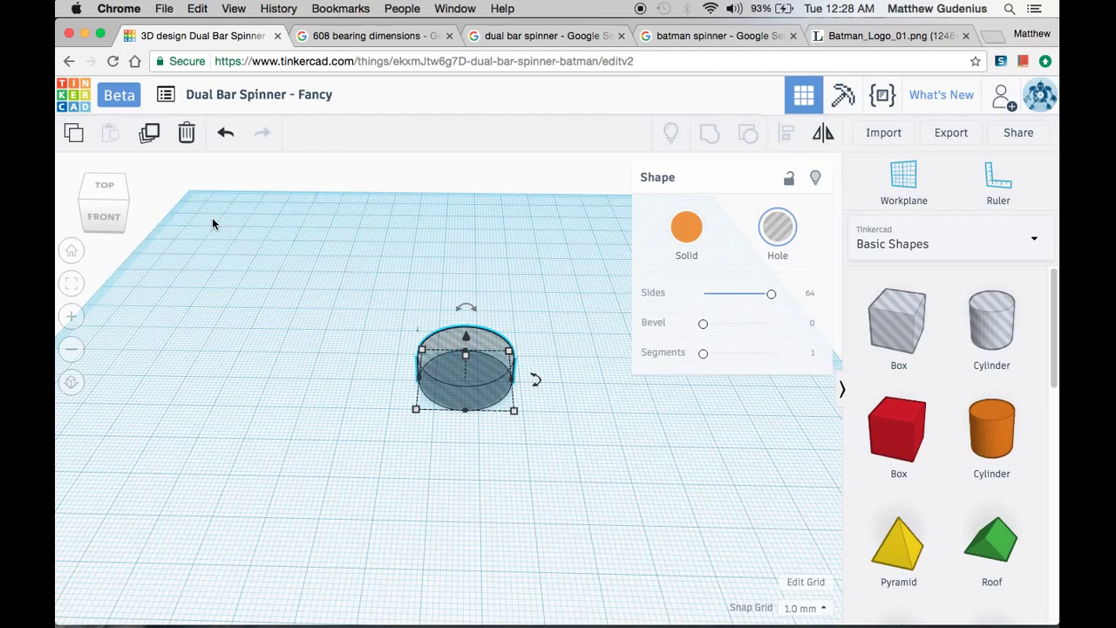
click(149, 136)
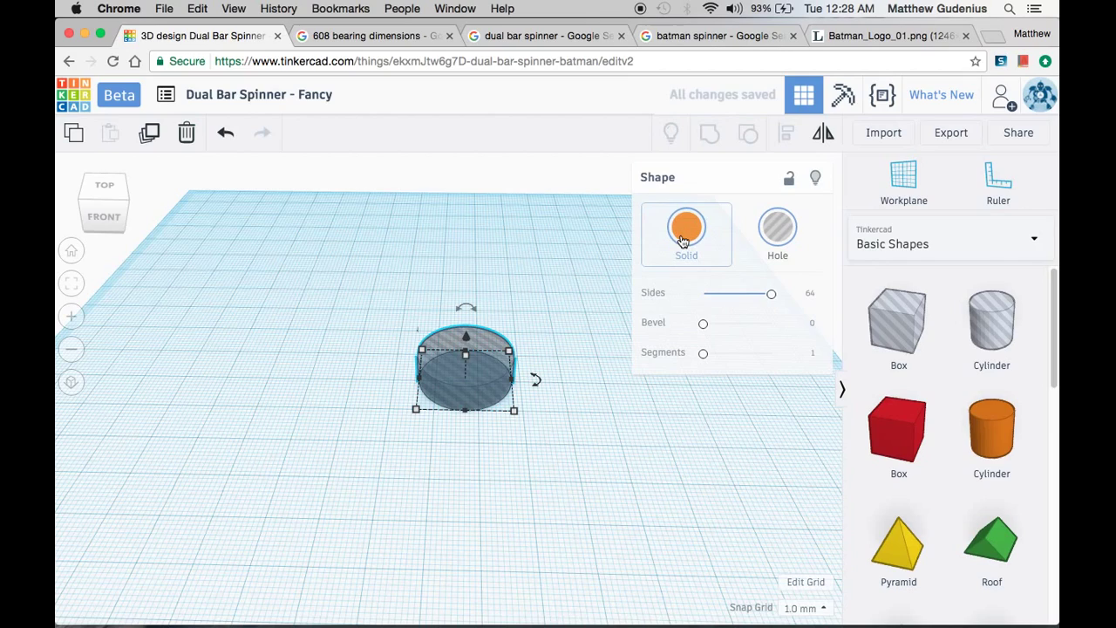
click(687, 228)
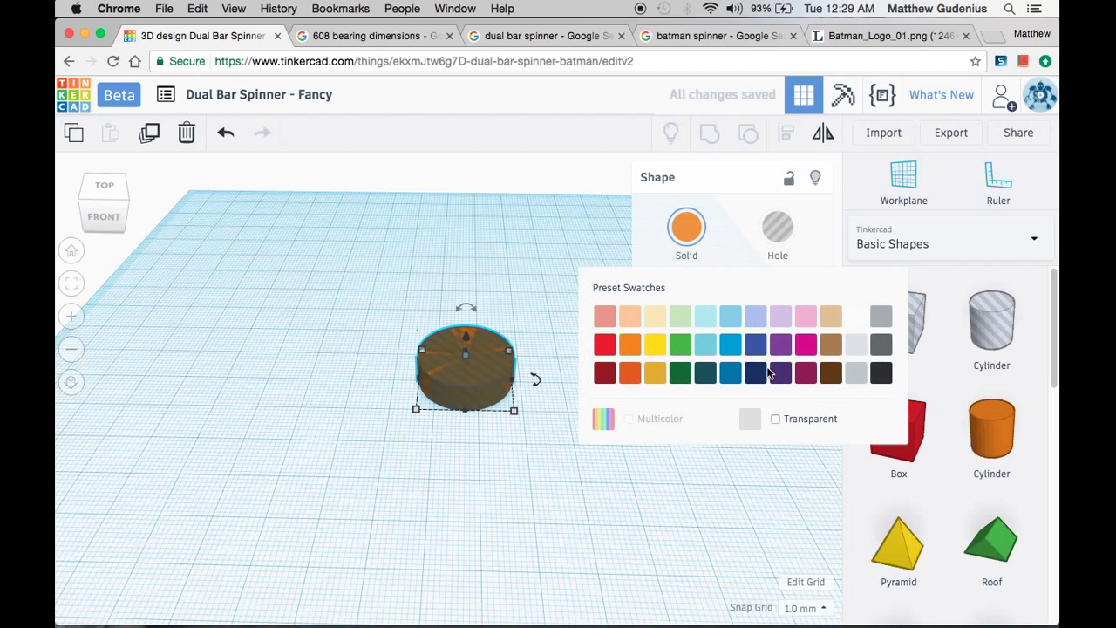
click(781, 373)
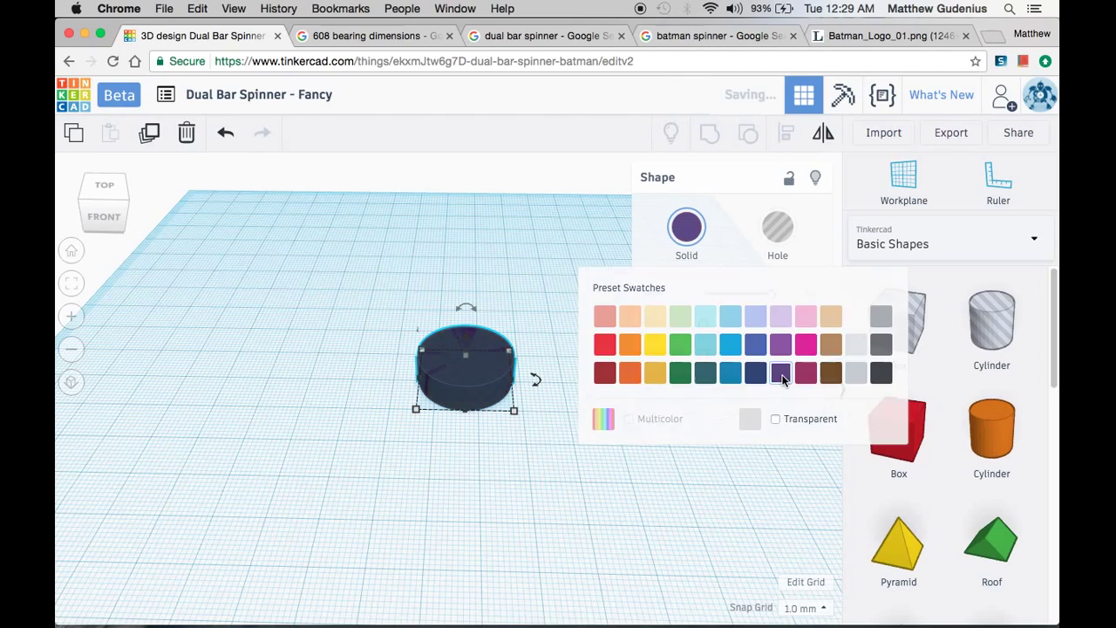
click(686, 231)
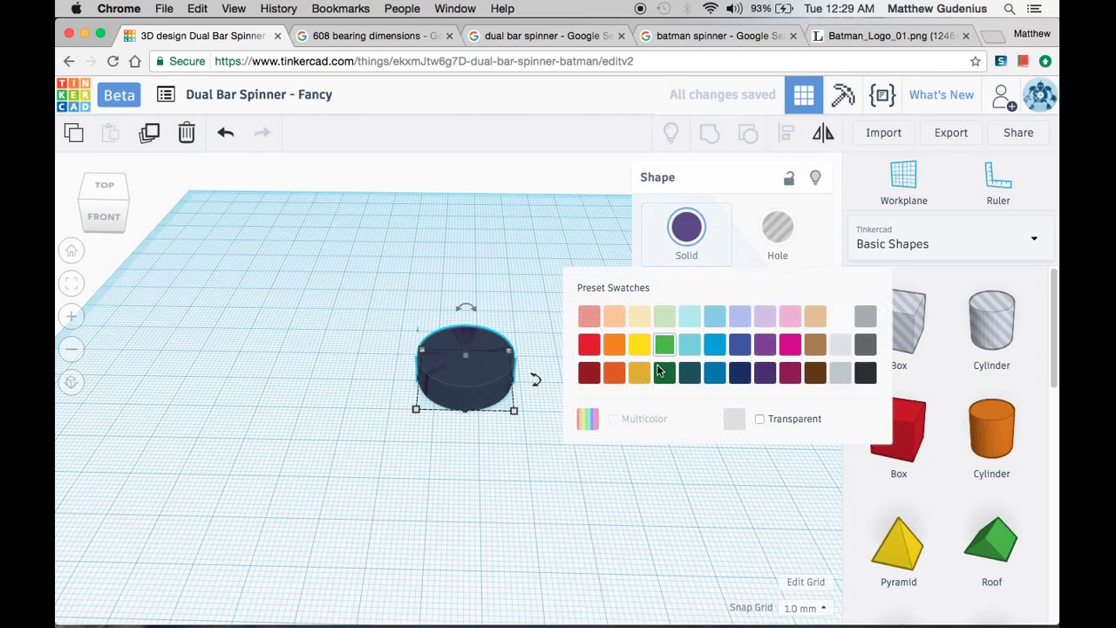
click(764, 345)
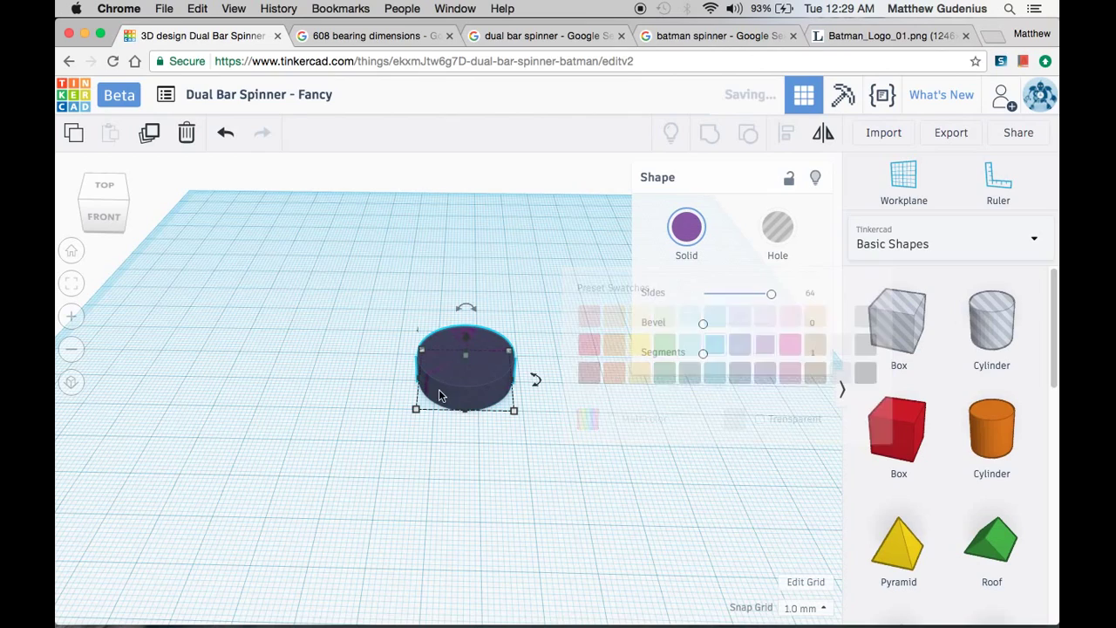
click(521, 476)
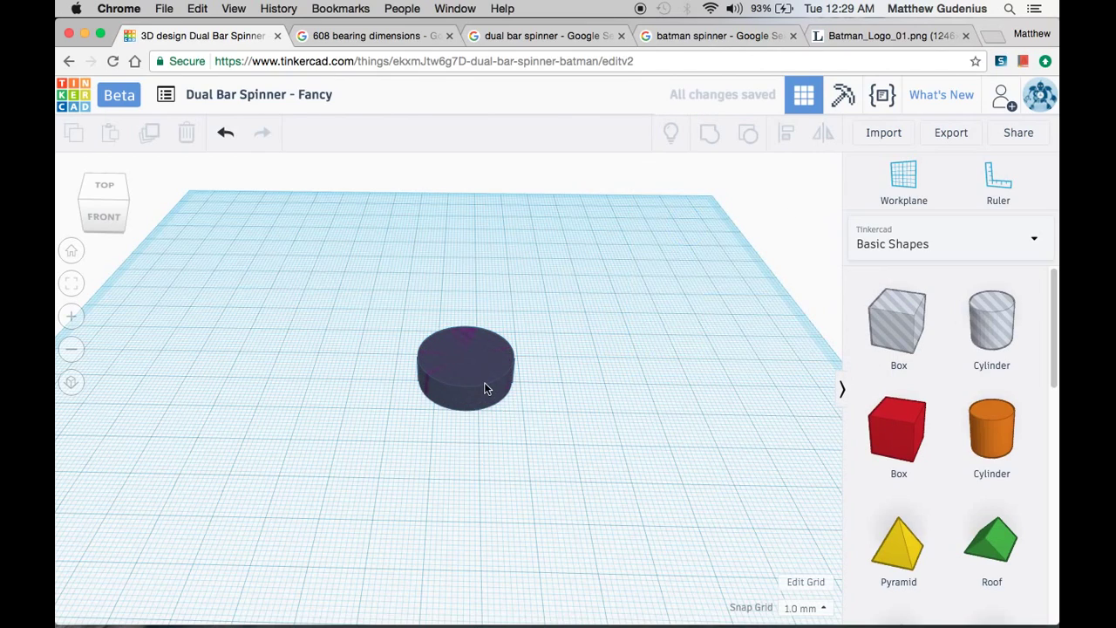
Move the hole cylinder beside the purple cylinder and set the purple cylinder's width and length to 26 mm.
click(484, 383)
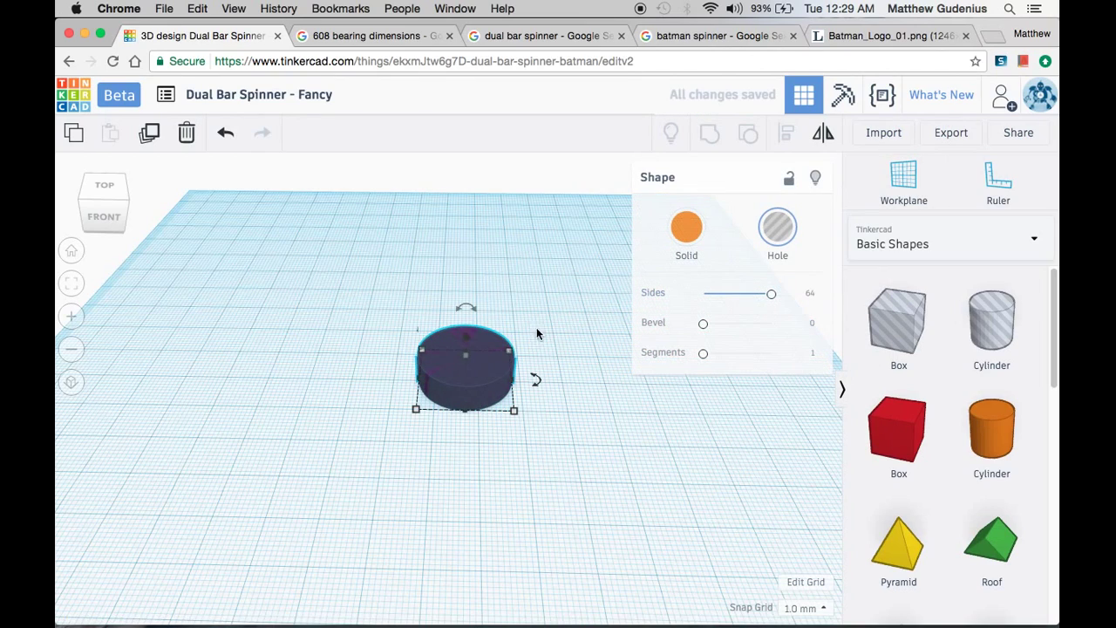
drag(491, 349, 607, 362)
click(491, 390)
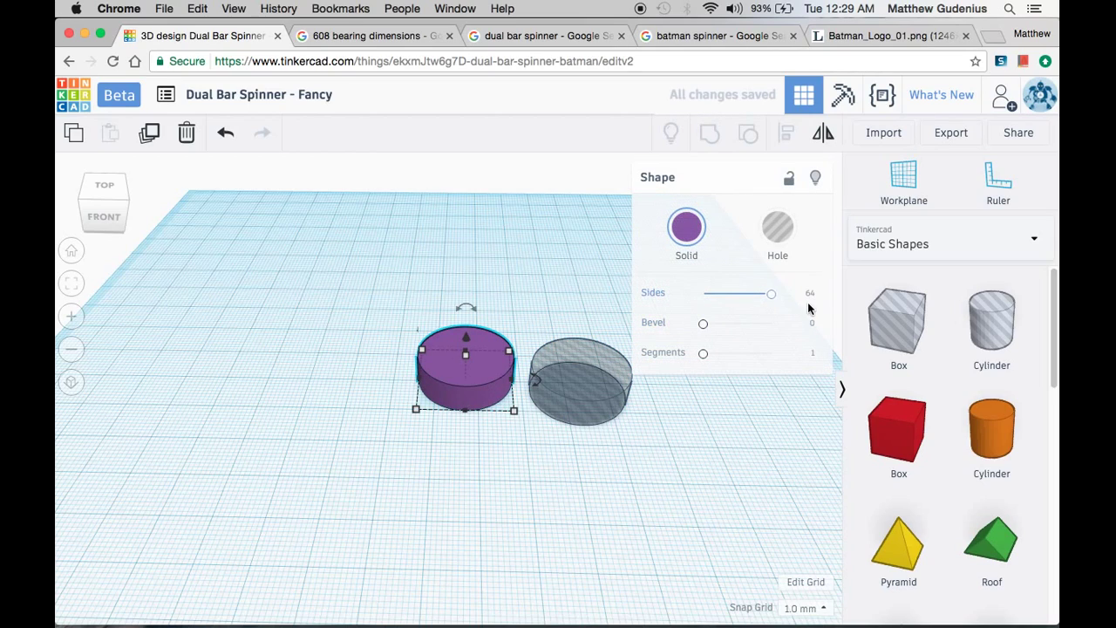
click(461, 457)
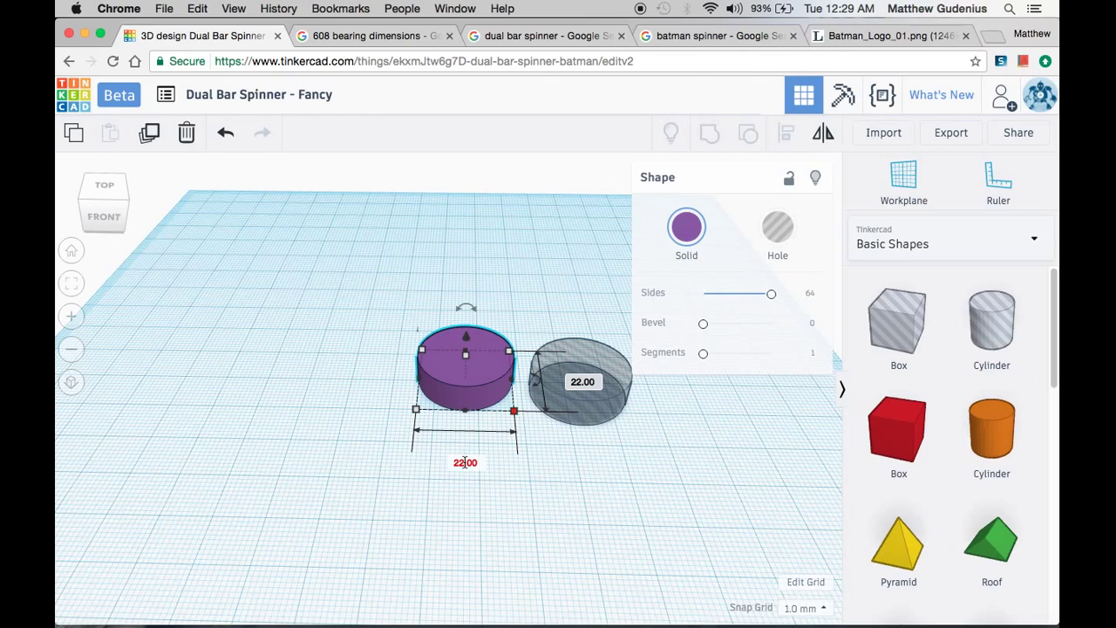
text(26)
key(Return)
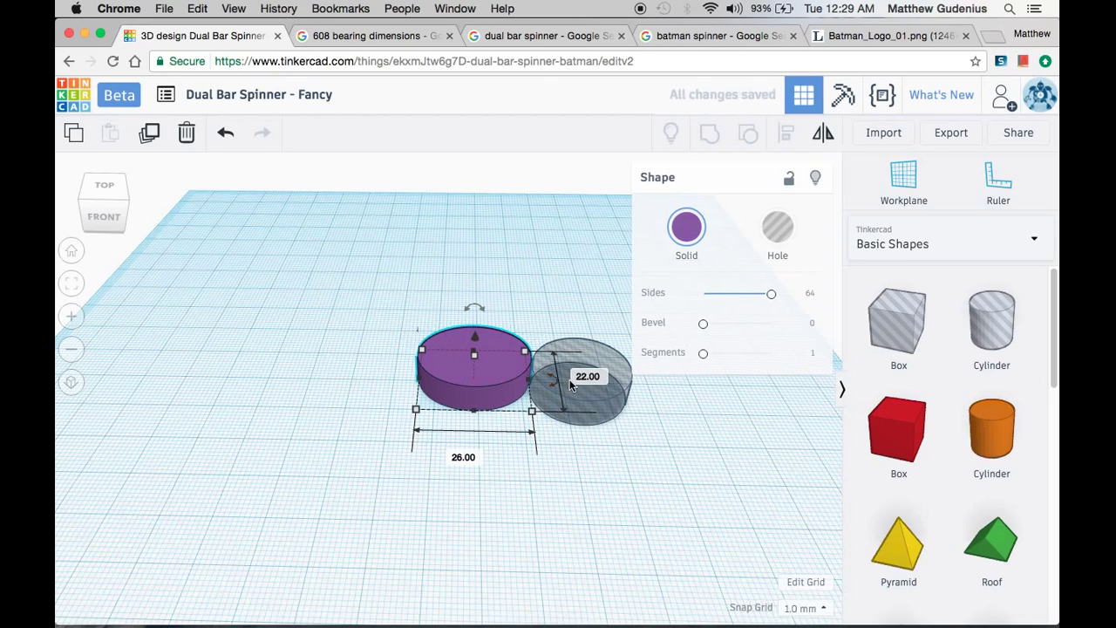
click(579, 376)
text(26)
key(Return)
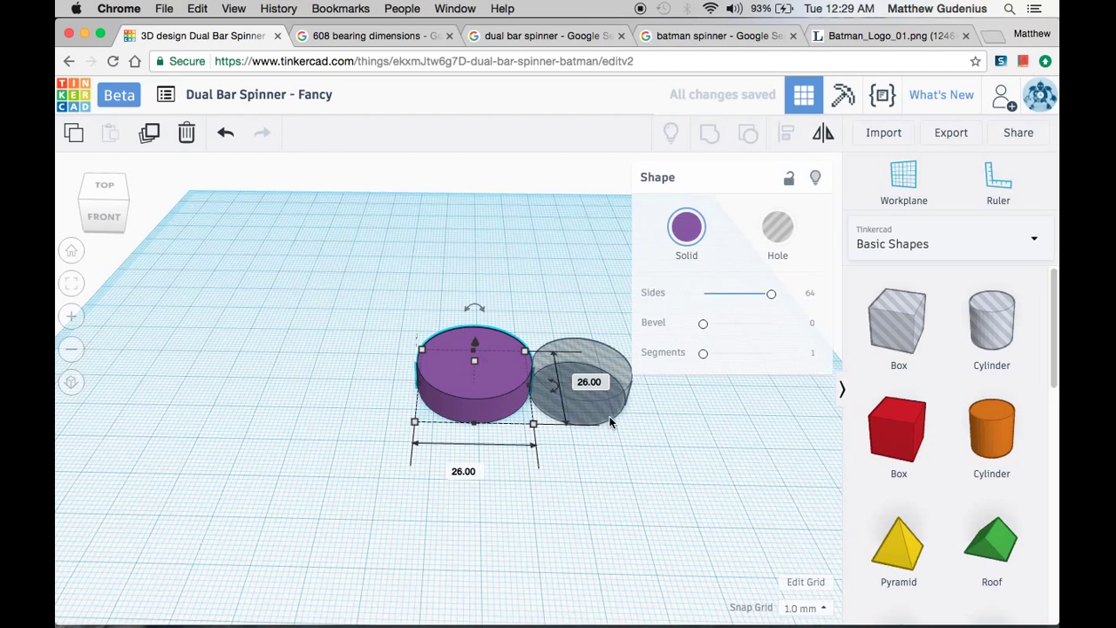
Move the hole cylinder over the purple cylinder and align both by their centers in width and depth.
drag(610, 421, 558, 436)
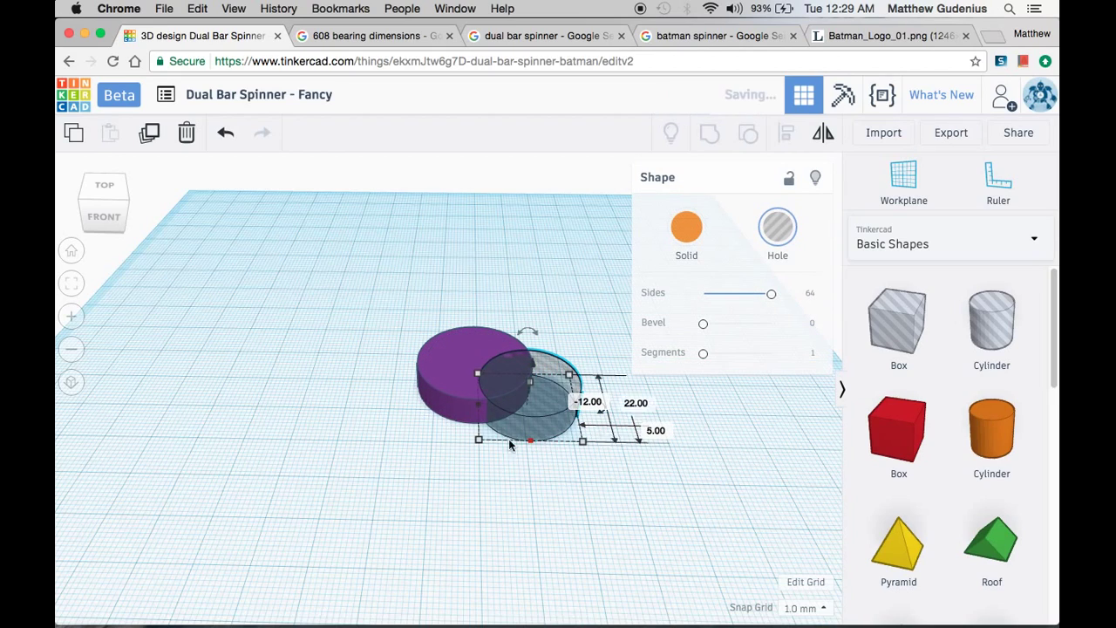
drag(362, 305, 570, 475)
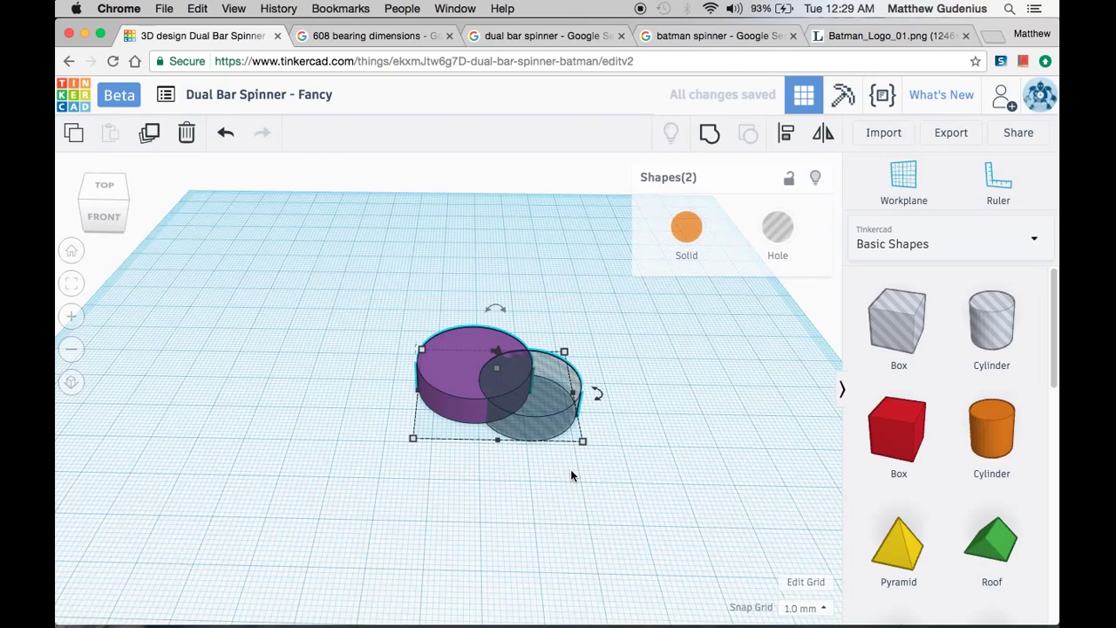
click(786, 137)
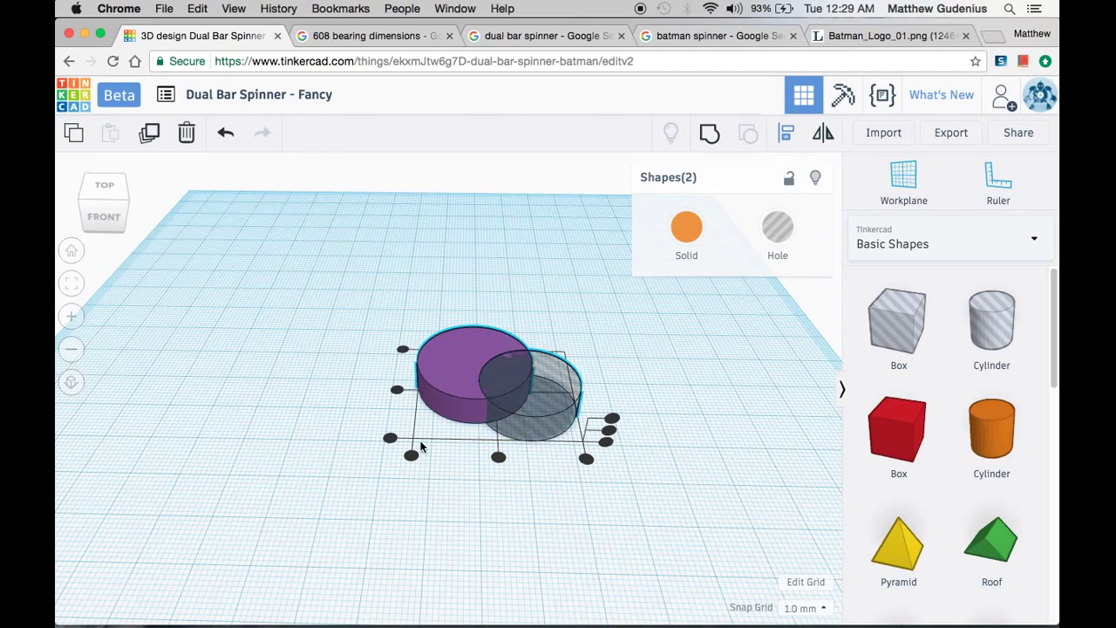
click(398, 391)
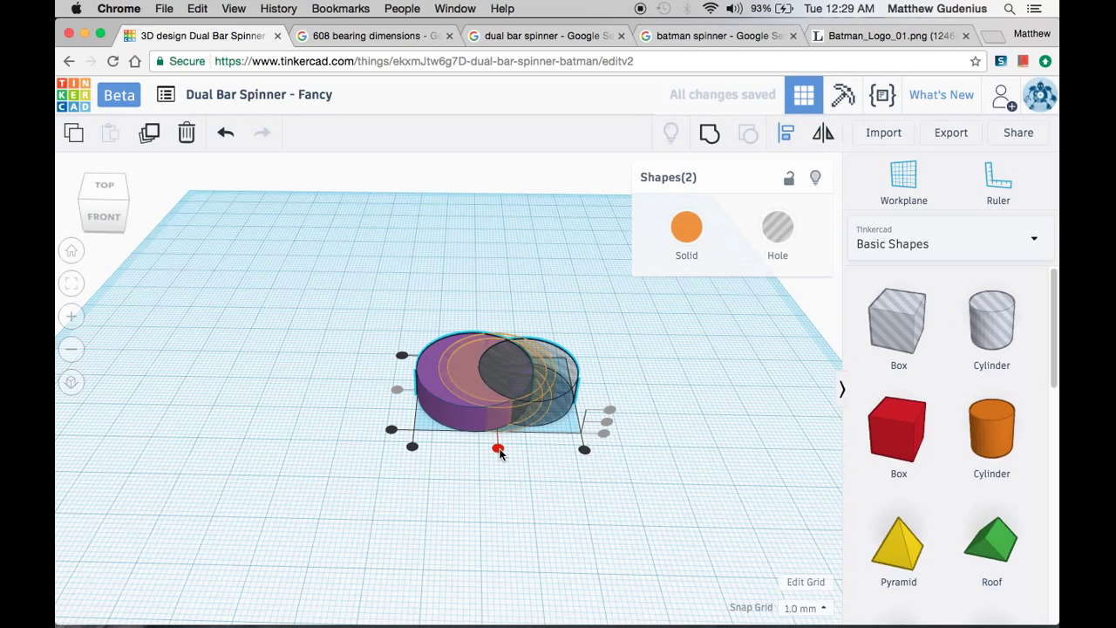
click(498, 449)
click(461, 531)
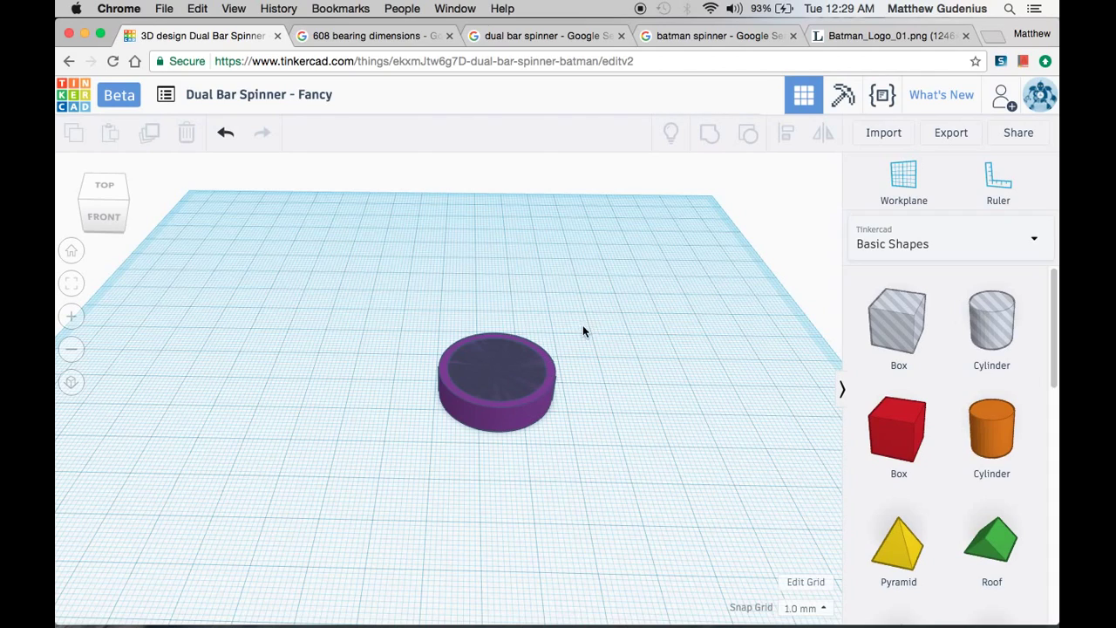
Group the purple cylinder with the hole cylinder to cut a ring.
drag(582, 326, 393, 455)
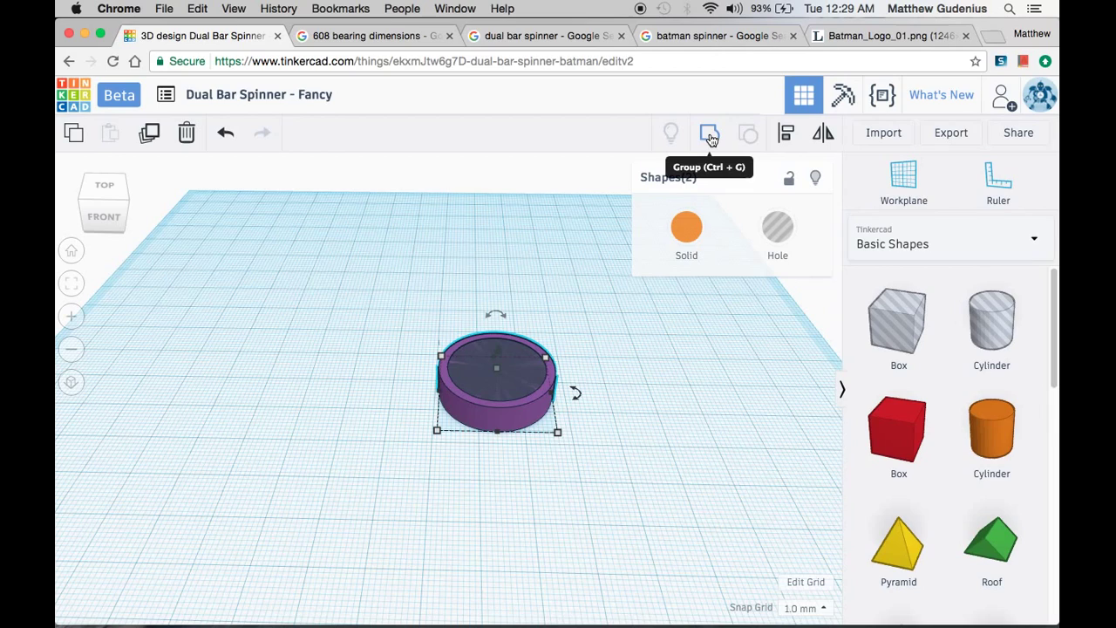
click(710, 136)
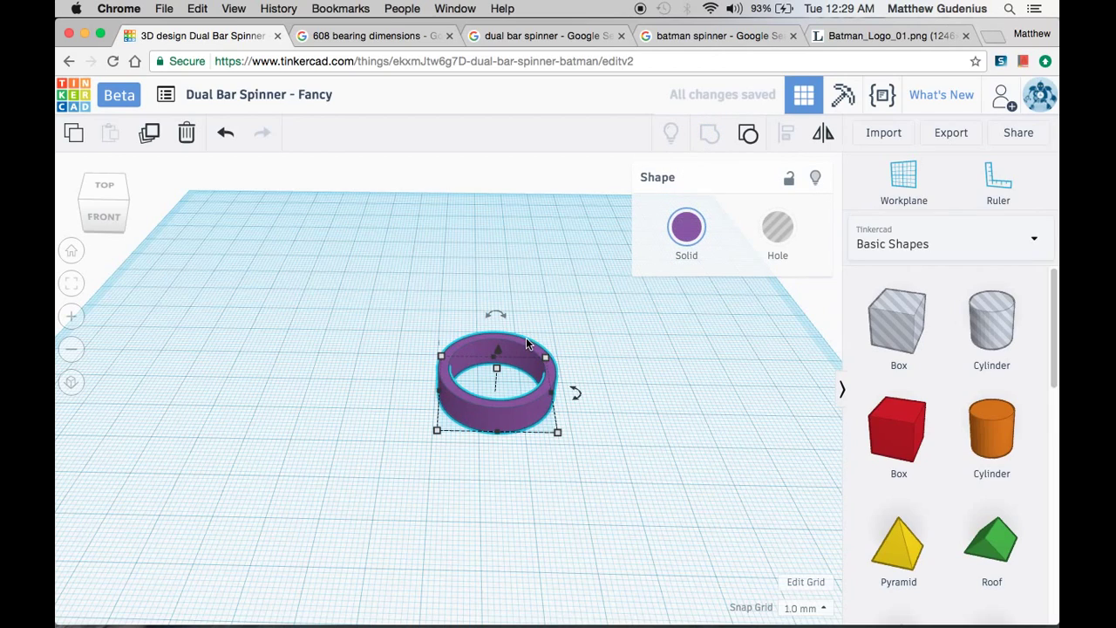
click(617, 392)
click(539, 412)
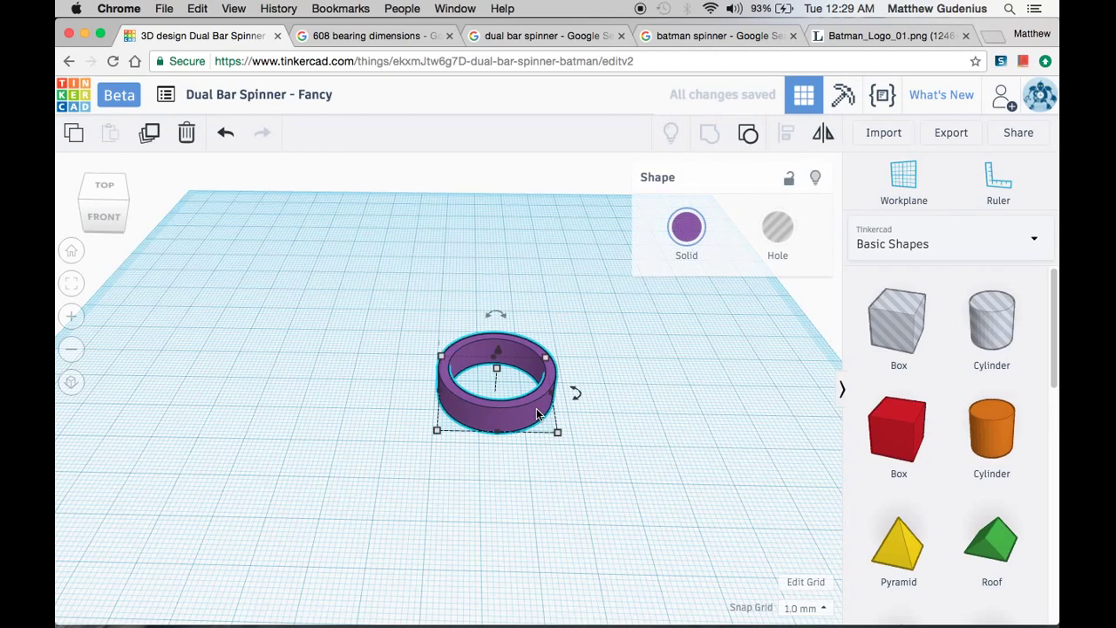
Duplicate the purple ring 24 mm to the right, and repeat the duplicate to make a row of three rings.
click(150, 132)
drag(528, 427, 632, 421)
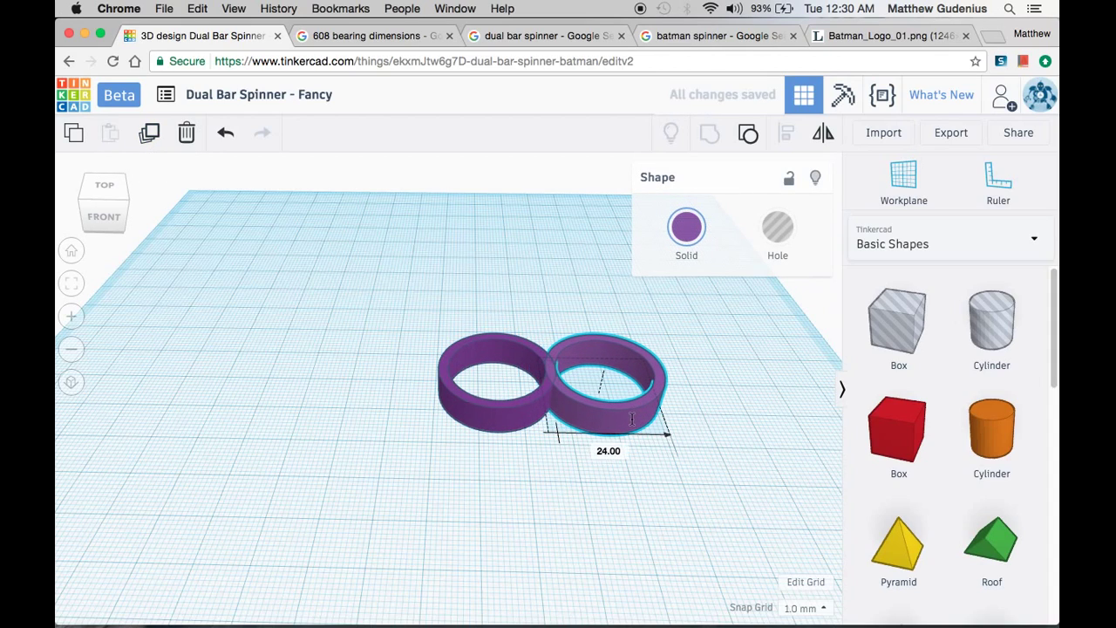
key(ctrl+d)
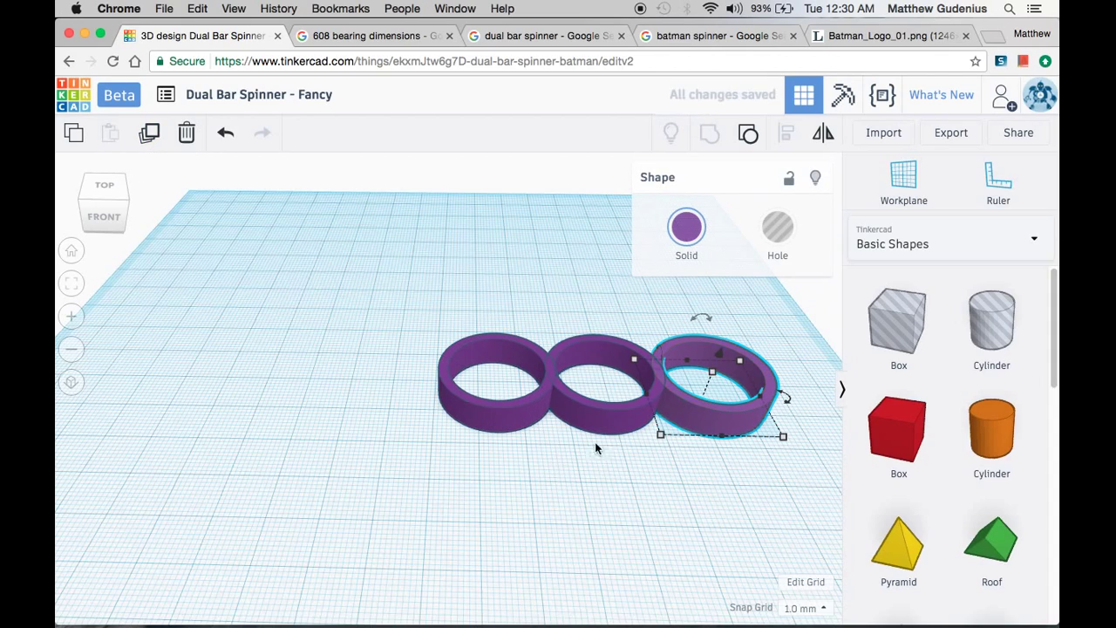
Move the row of three rings left toward the middle of the workplane and ungroup them into solid and hole cylinders.
drag(492, 482, 776, 366)
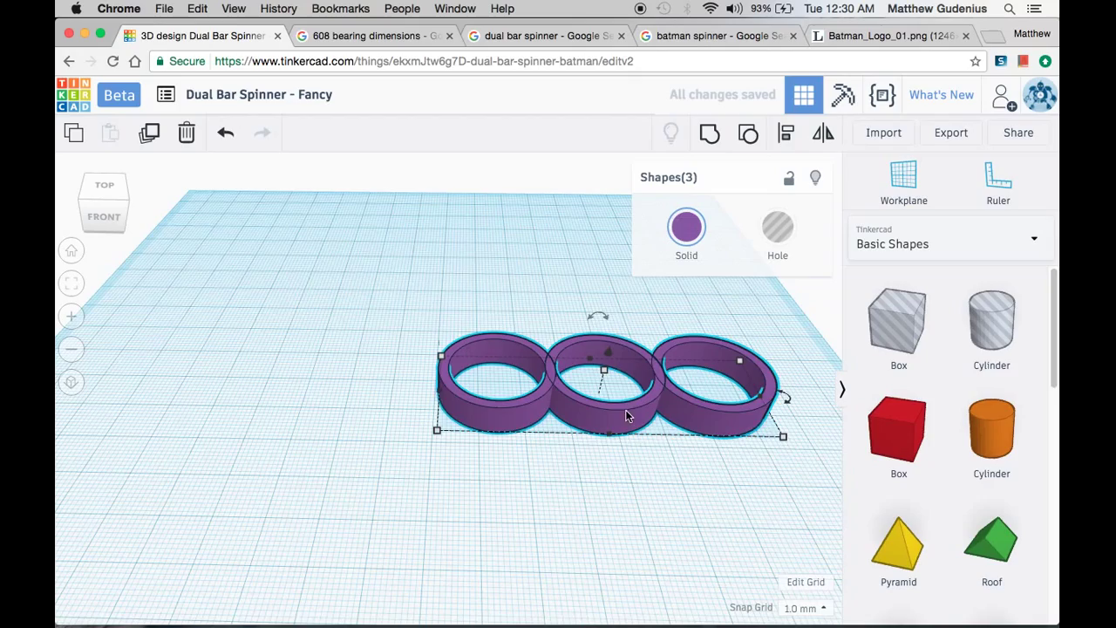
drag(625, 409, 468, 415)
click(494, 349)
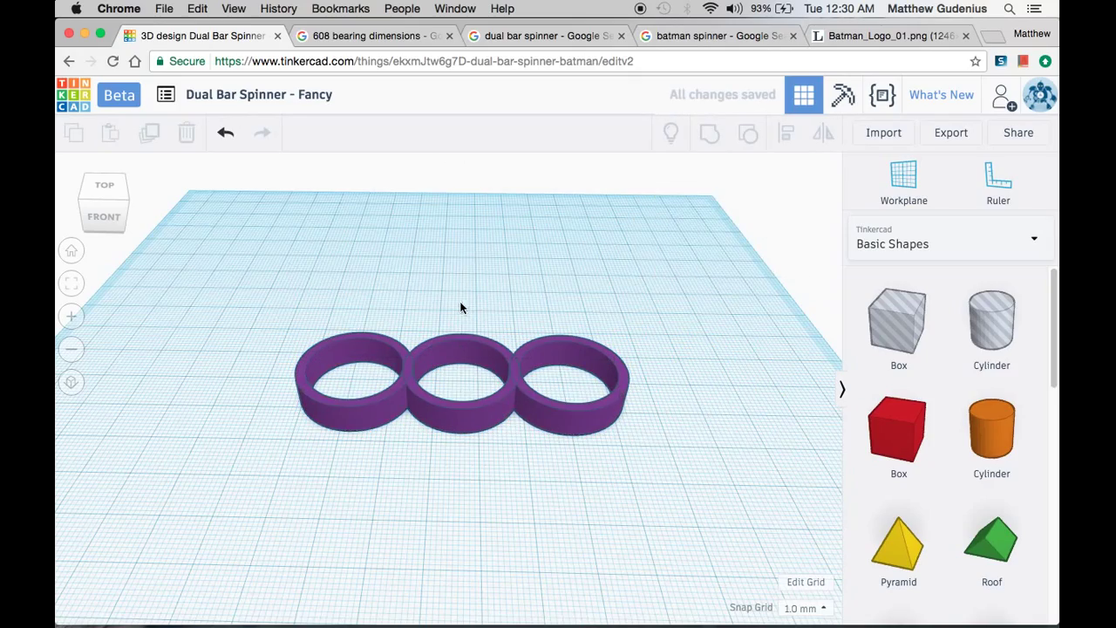
right_drag(459, 301, 463, 326)
drag(270, 274, 633, 503)
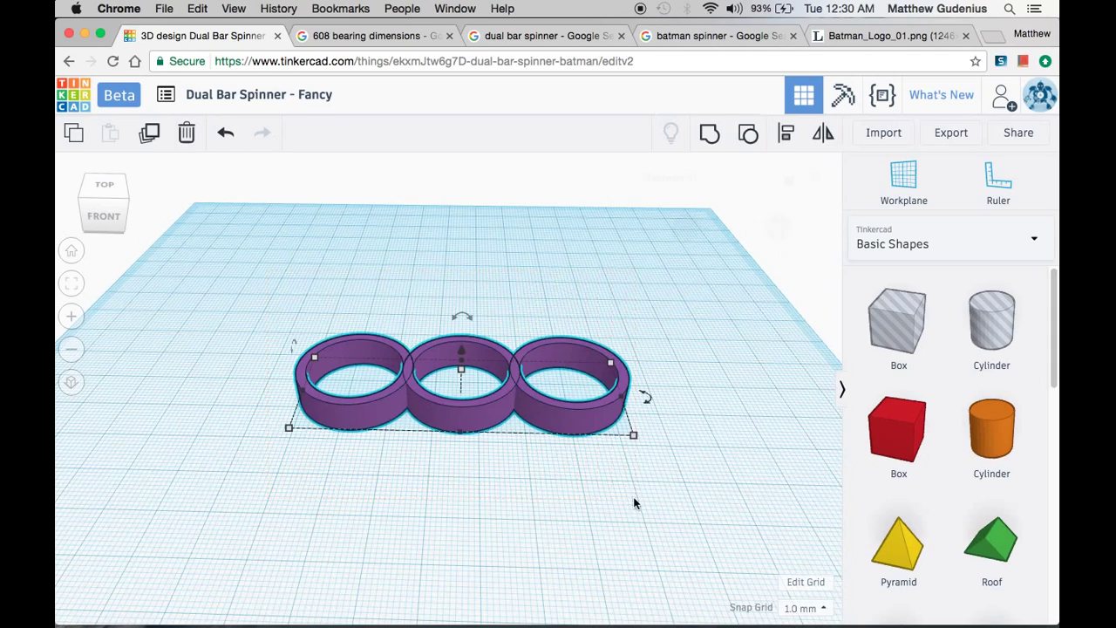
click(753, 135)
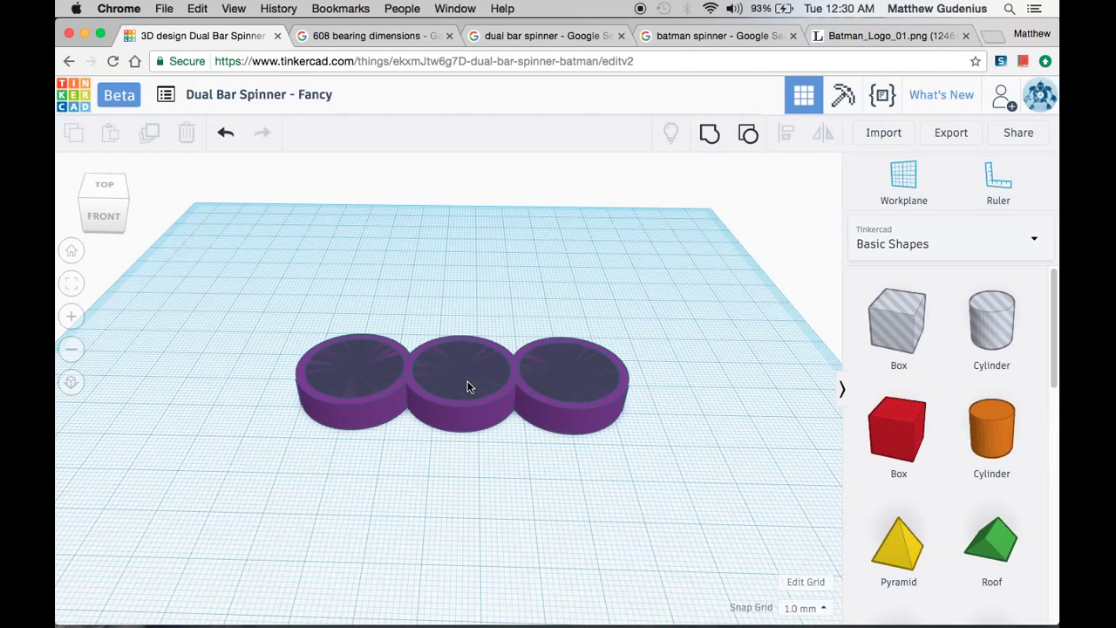
Delete the purple solid cylinders at both ends of the row, keeping their hole cylinders.
click(583, 420)
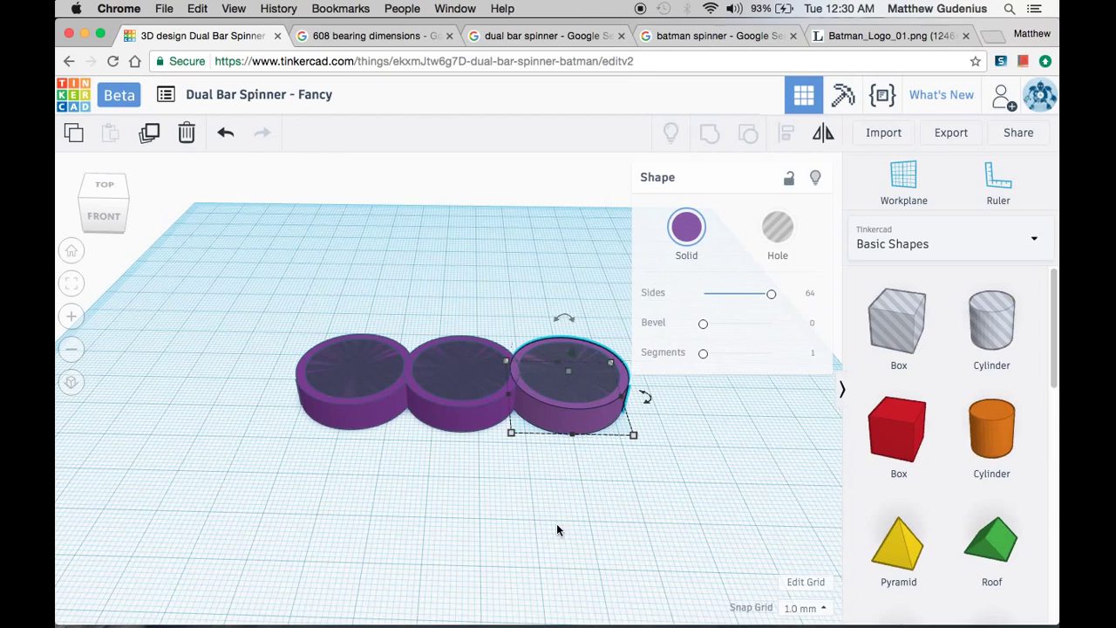
key(Delete)
click(382, 421)
key(Delete)
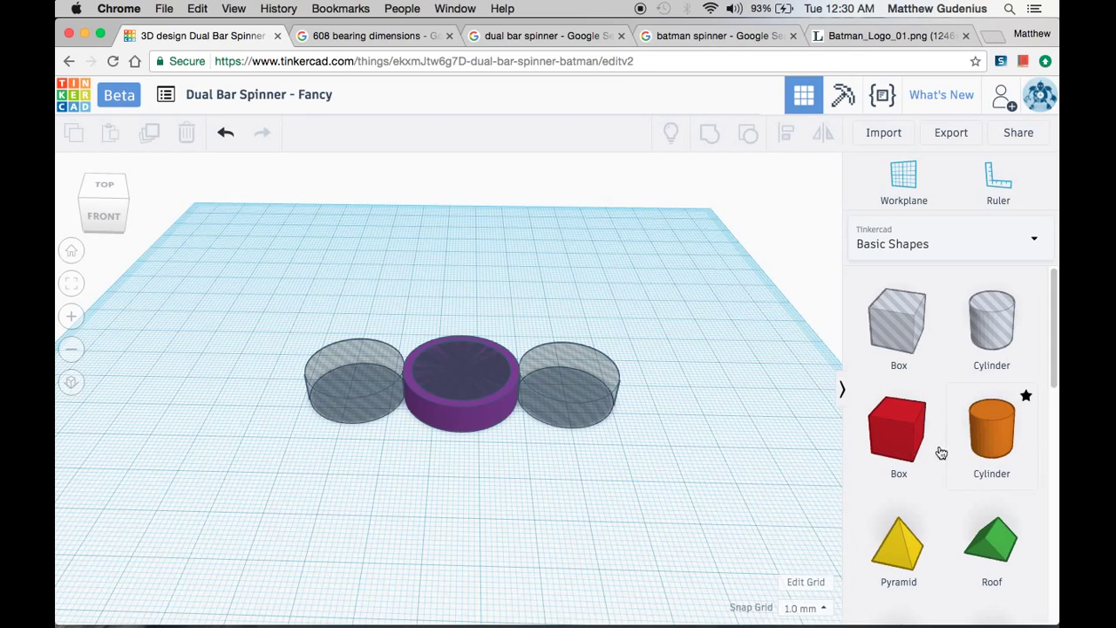
Place a red box over the right hole cylinder and set its height to 7 mm.
drag(920, 450, 554, 399)
click(565, 327)
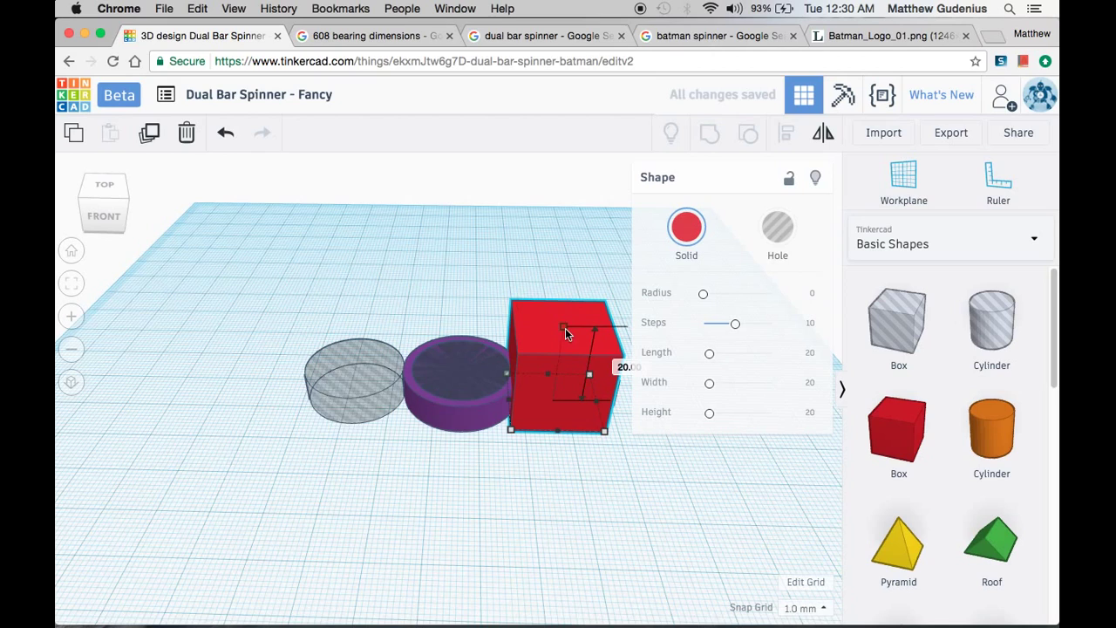
click(620, 362)
text(7)
key(Return)
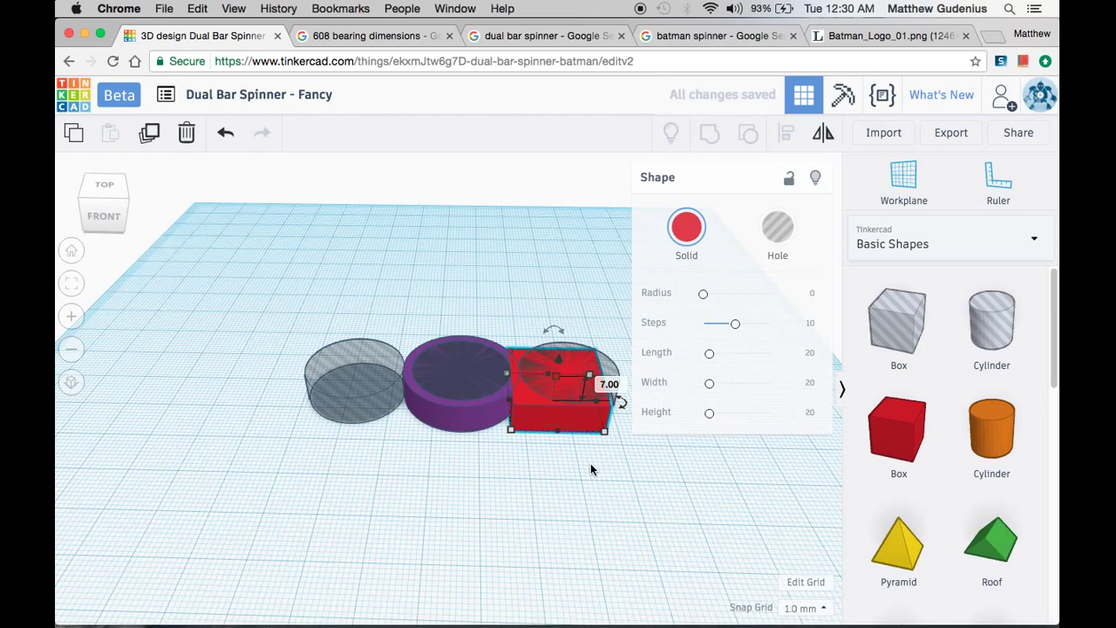
Rotate the red box into a diamond orientation and position it over the right hole cylinder.
click(587, 463)
right_drag(583, 448, 574, 540)
drag(521, 428, 569, 414)
drag(609, 320, 548, 341)
drag(611, 416, 576, 436)
key(super+z)
click(639, 419)
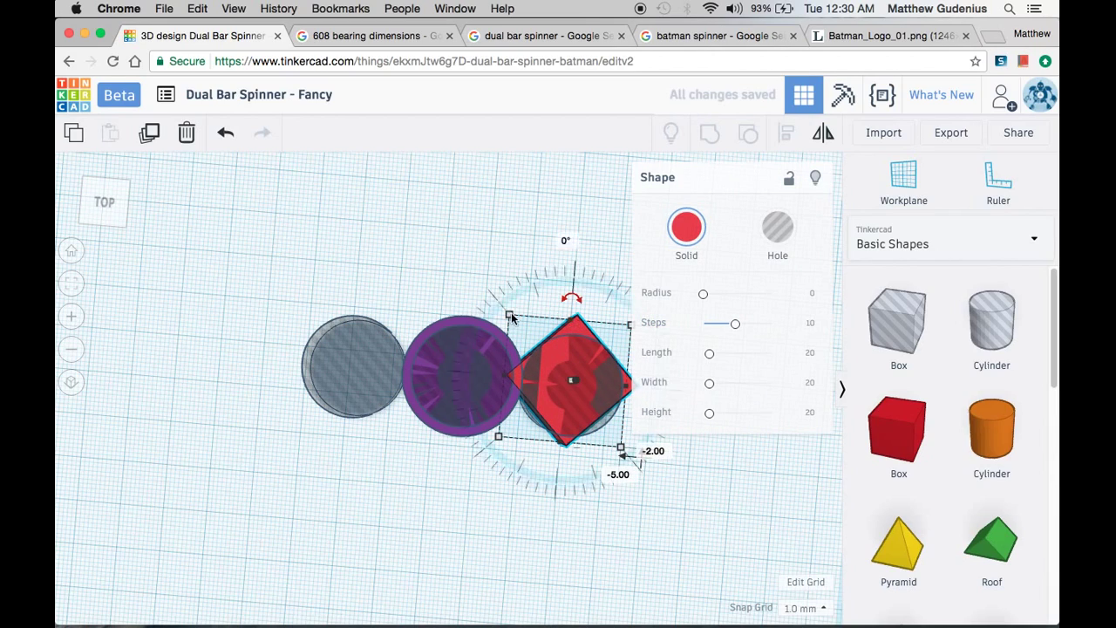
Enlarge the red diamond until it surrounds the right hole cylinder and re-center it over the hole.
drag(509, 315, 485, 294)
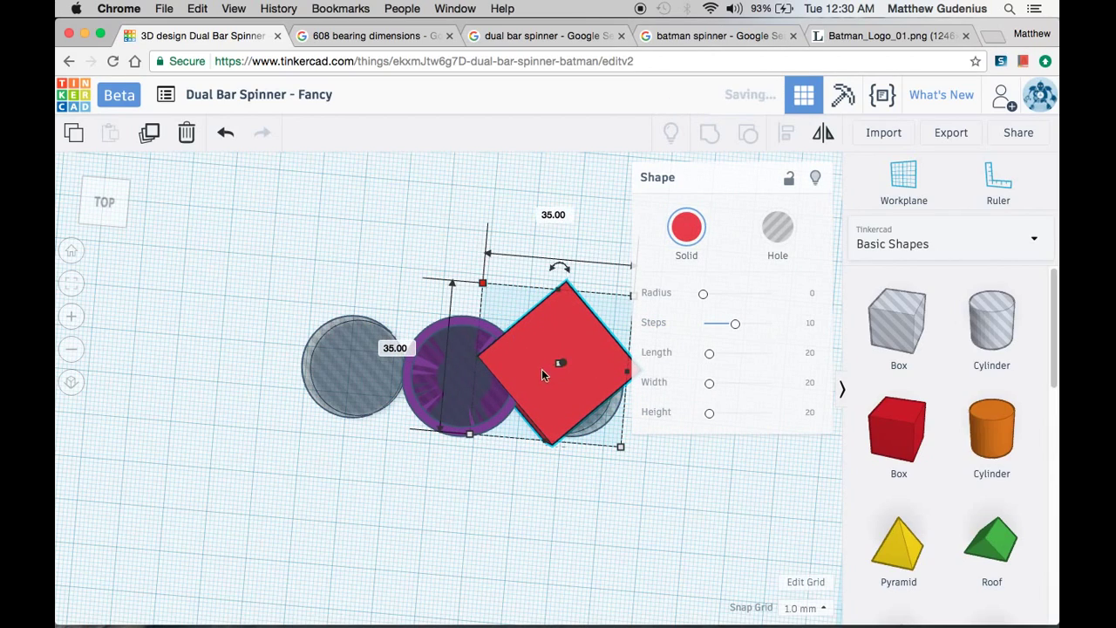
drag(561, 399, 574, 404)
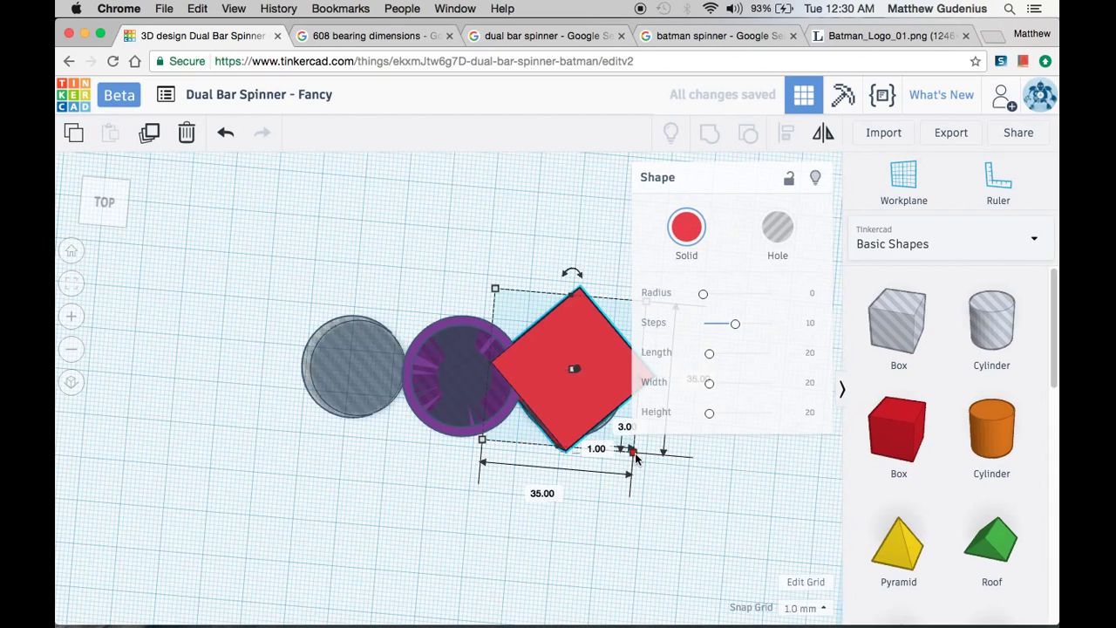
drag(635, 453, 645, 467)
drag(585, 431, 585, 439)
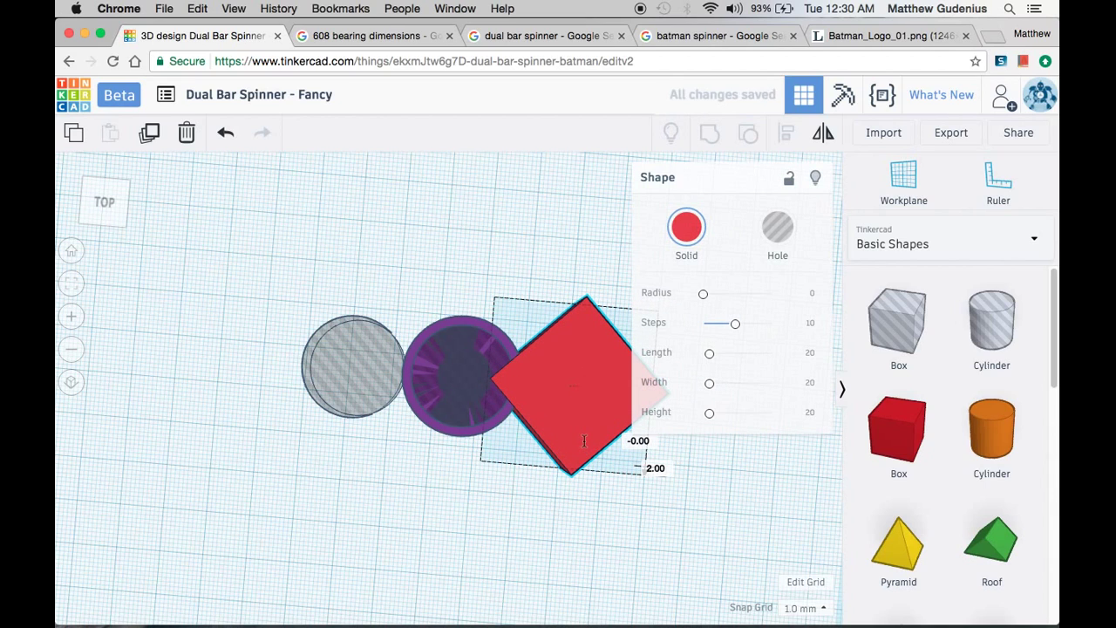
Set the enlarged red diamond's height to 7 mm.
right_drag(584, 440, 575, 419)
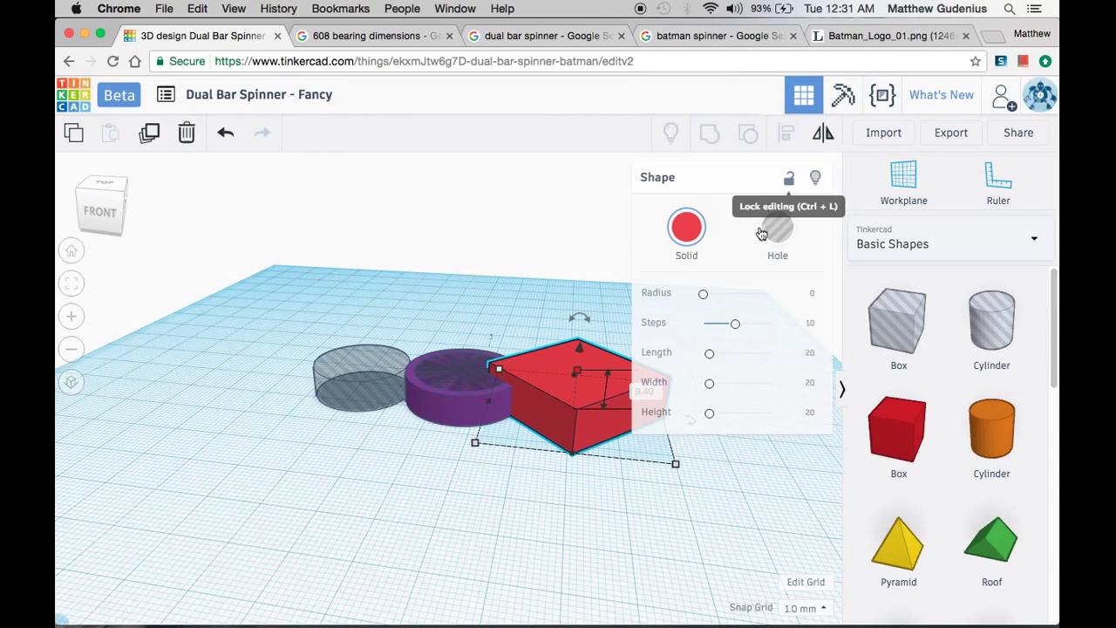
middle_drag(565, 387, 552, 377)
right_drag(552, 372, 516, 381)
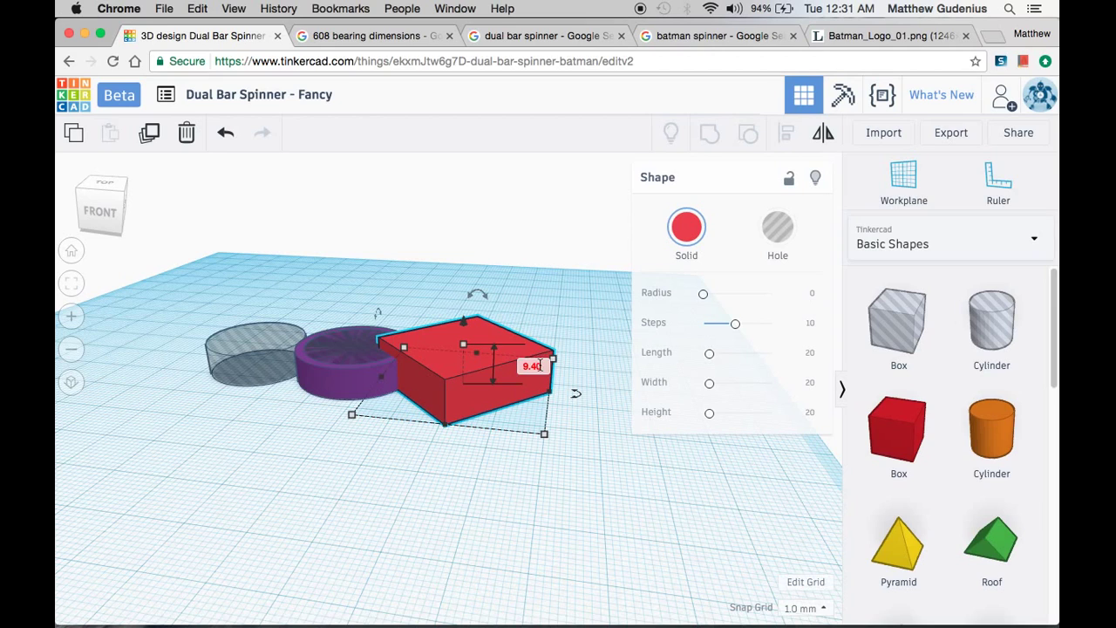
click(540, 365)
text(7)
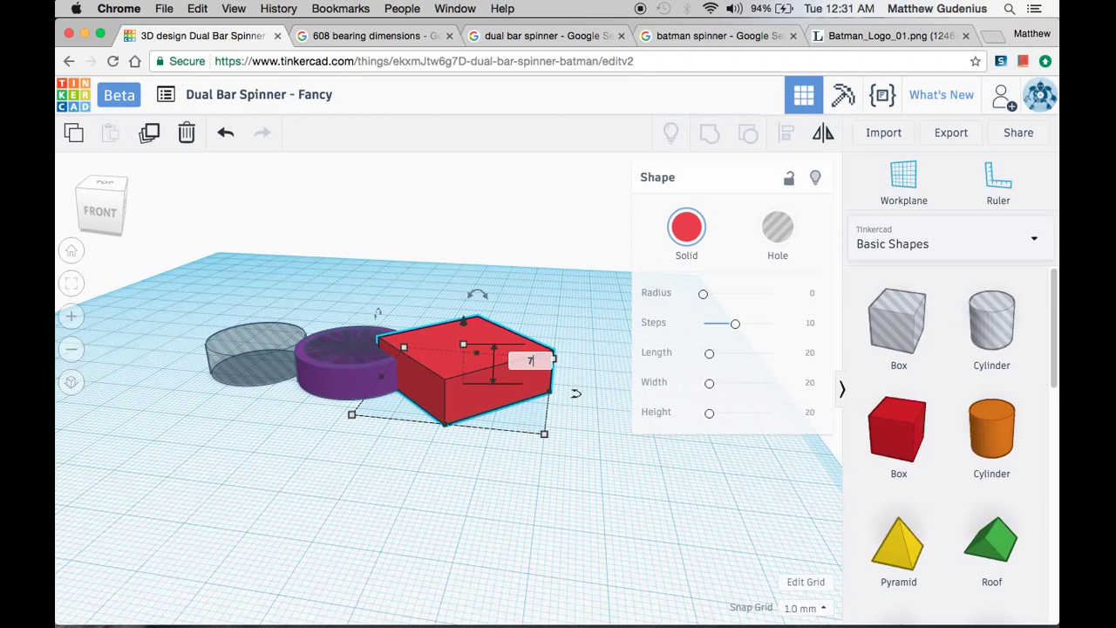
key(Return)
Duplicate the red diamond and move the copy 48 mm left over the left hole cylinder.
right_drag(352, 479, 347, 593)
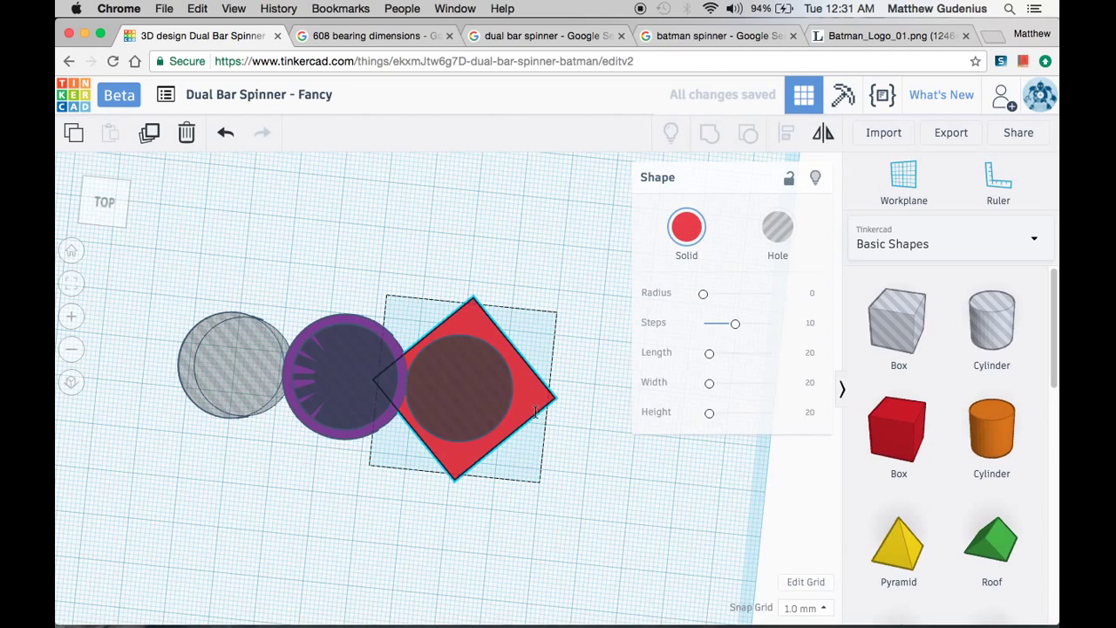
drag(536, 412, 293, 411)
key(ctrl+d)
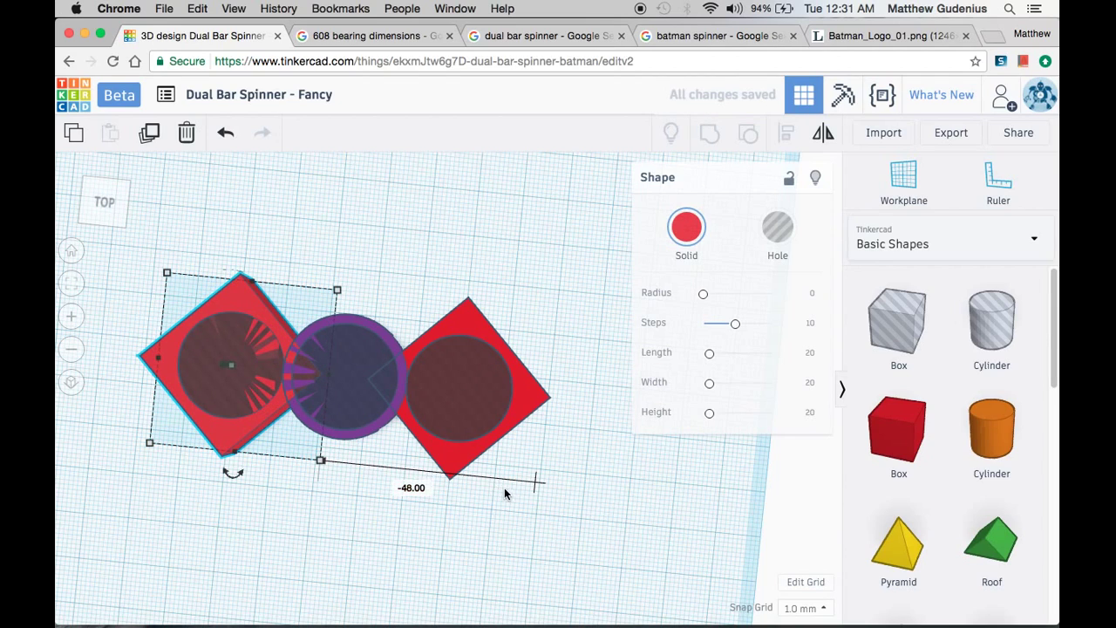
Group both red diamonds, the purple cylinder and the three hole cylinders into one spinner body.
click(586, 297)
drag(201, 436, 108, 457)
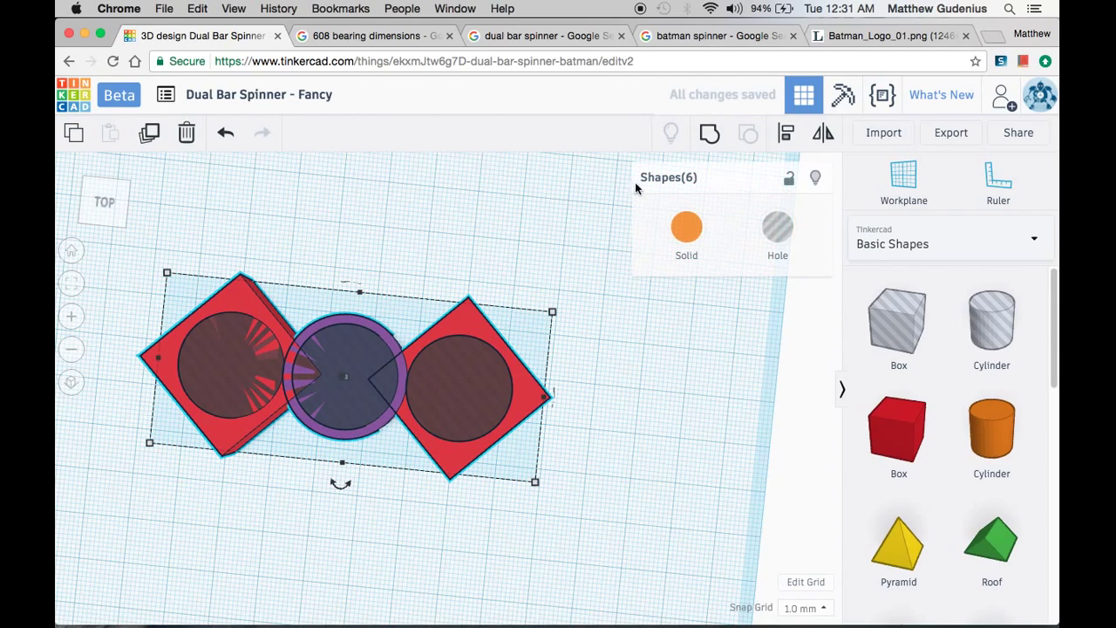
click(710, 134)
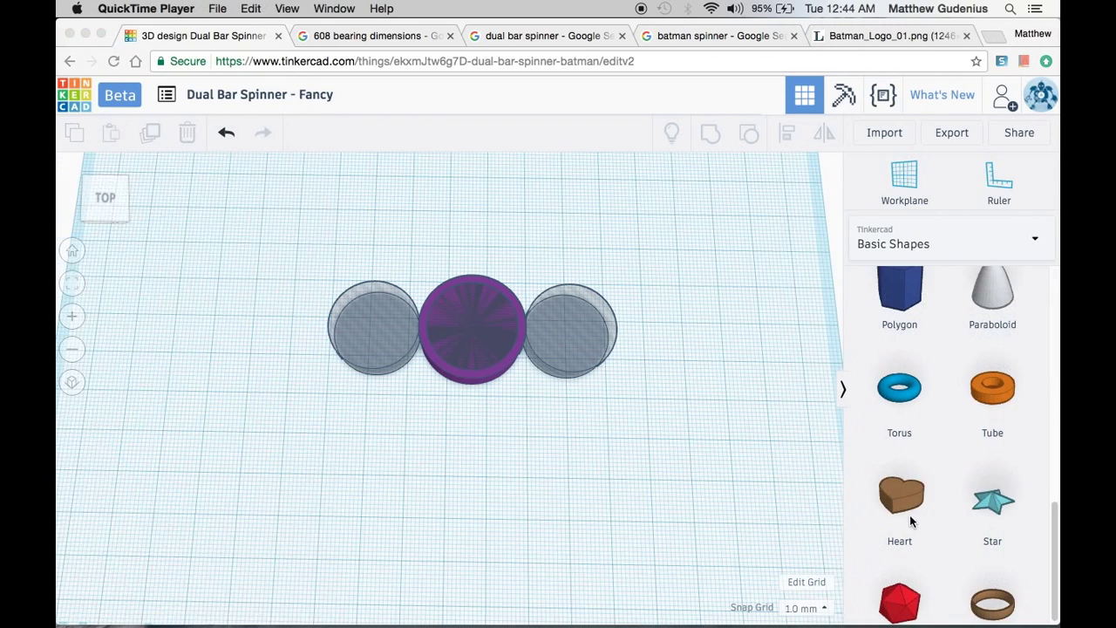
Place a heart shape over the right hole cylinder and set its height to 7 mm.
click(902, 510)
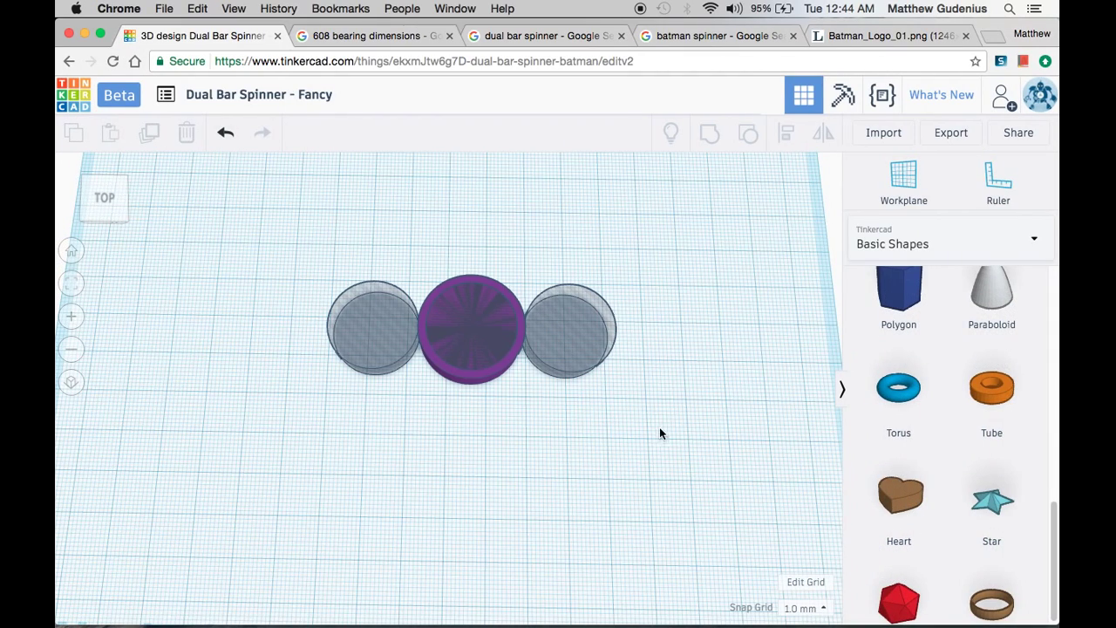
drag(894, 497, 567, 321)
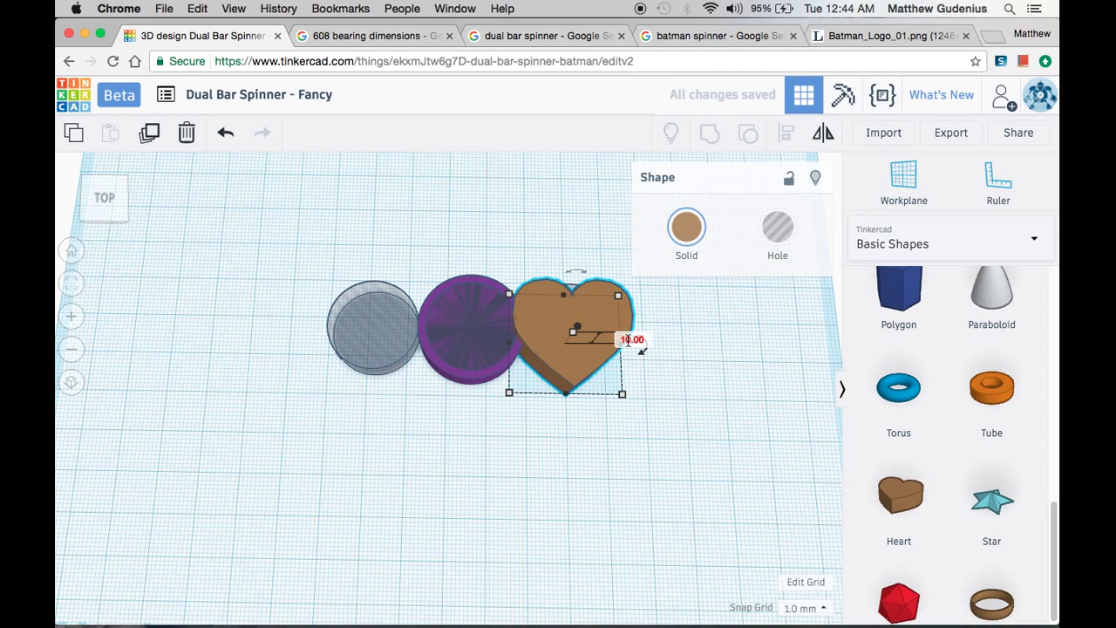
click(627, 339)
text(7)
key(Return)
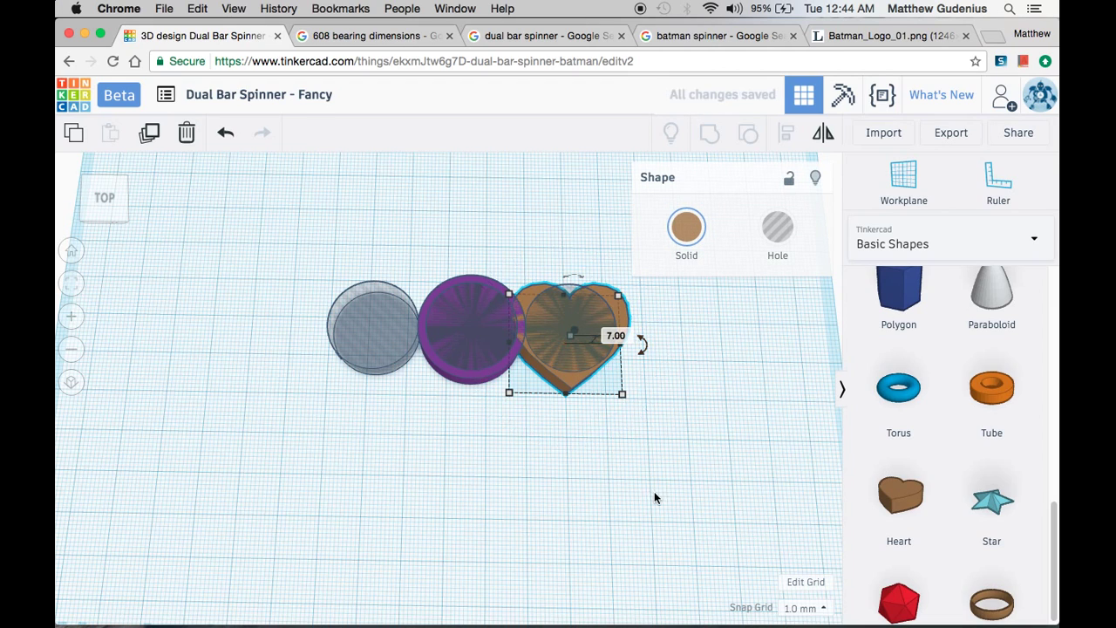
Enlarge the heart proportionally from its lower right corner to about 34 mm wide and 31 mm long.
click(710, 447)
right_drag(683, 411, 562, 387)
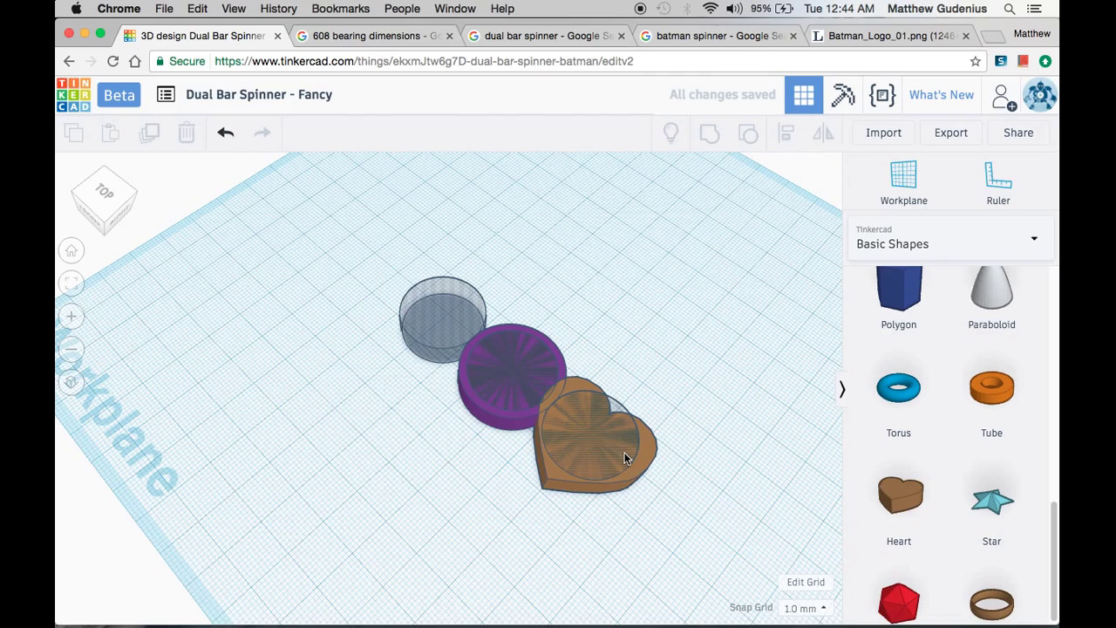
right_drag(543, 497, 666, 512)
right_drag(558, 458, 546, 477)
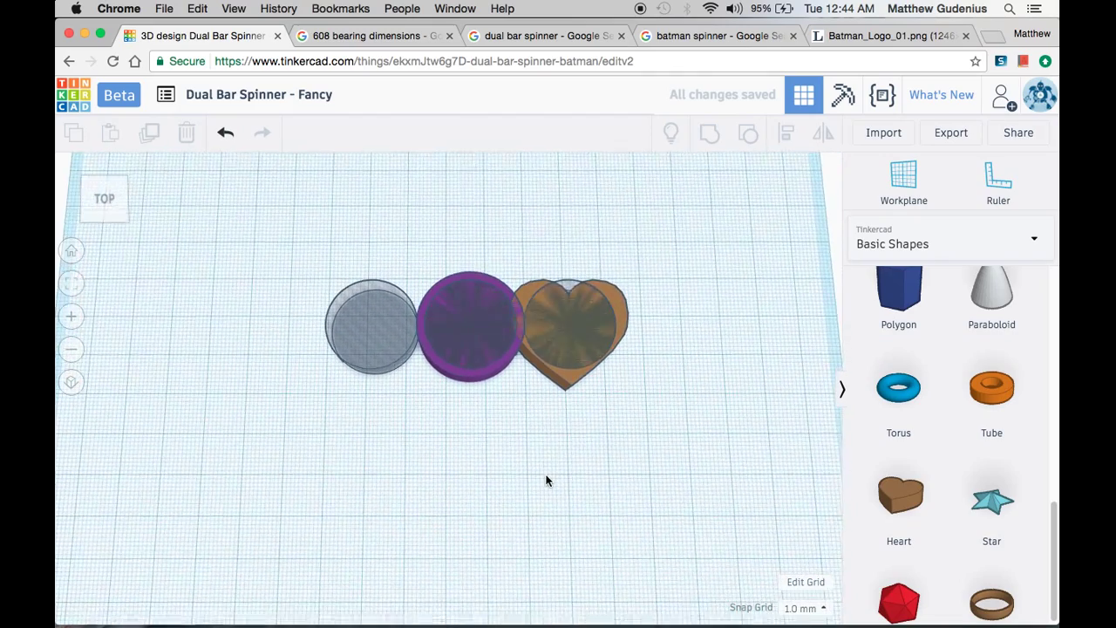
click(626, 299)
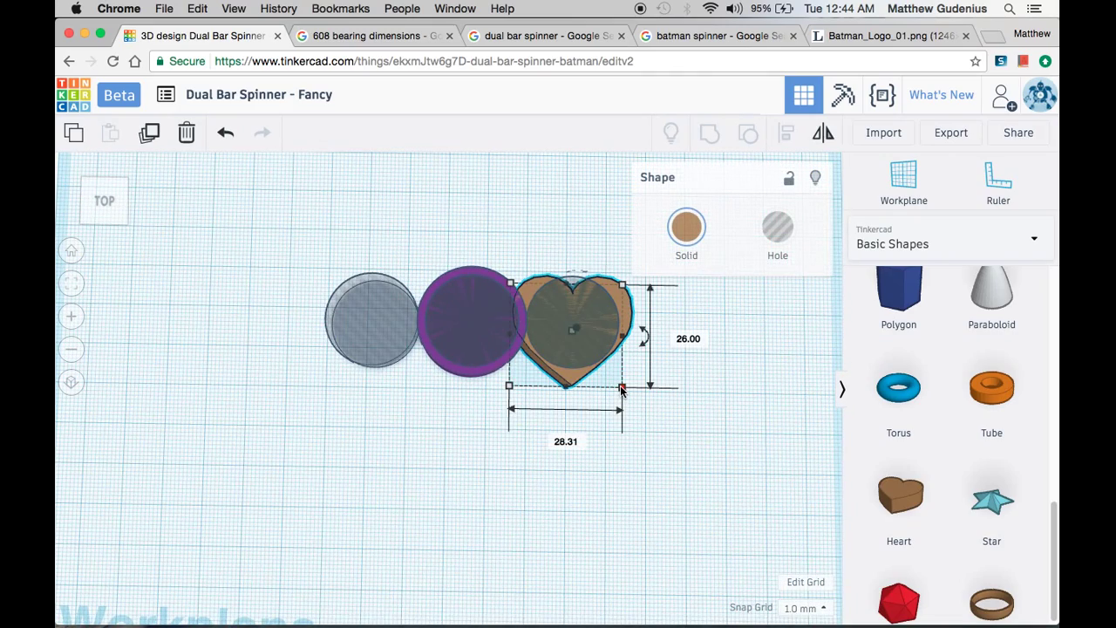
drag(622, 390, 640, 407)
Reduce the enlarged heart's height to match the height of the hole cylinder.
right_drag(586, 348, 583, 345)
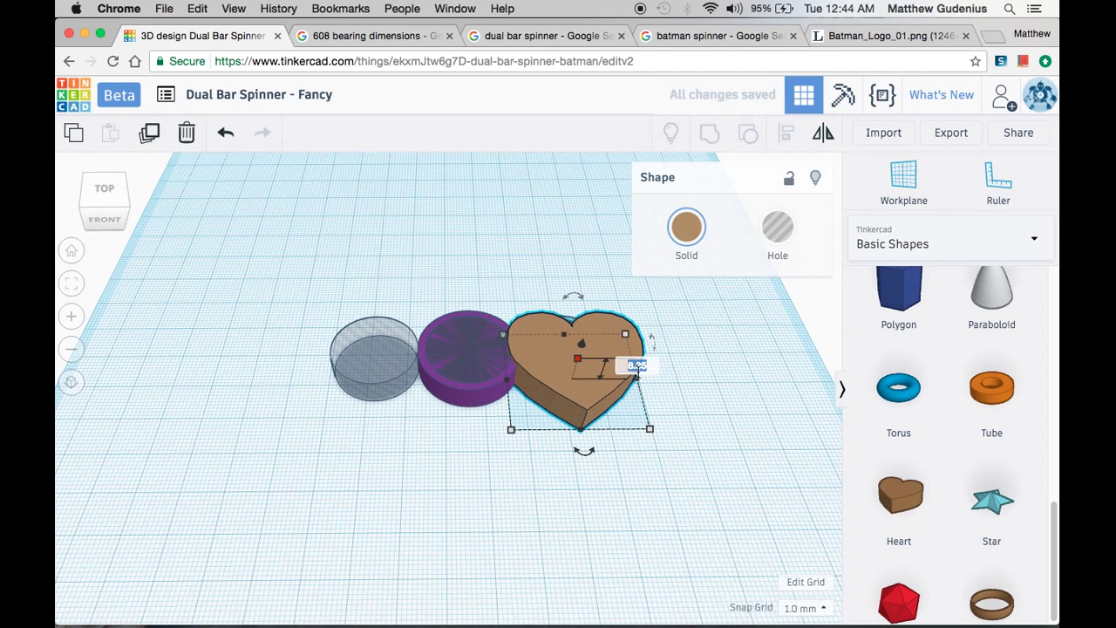
drag(577, 358, 578, 368)
click(539, 499)
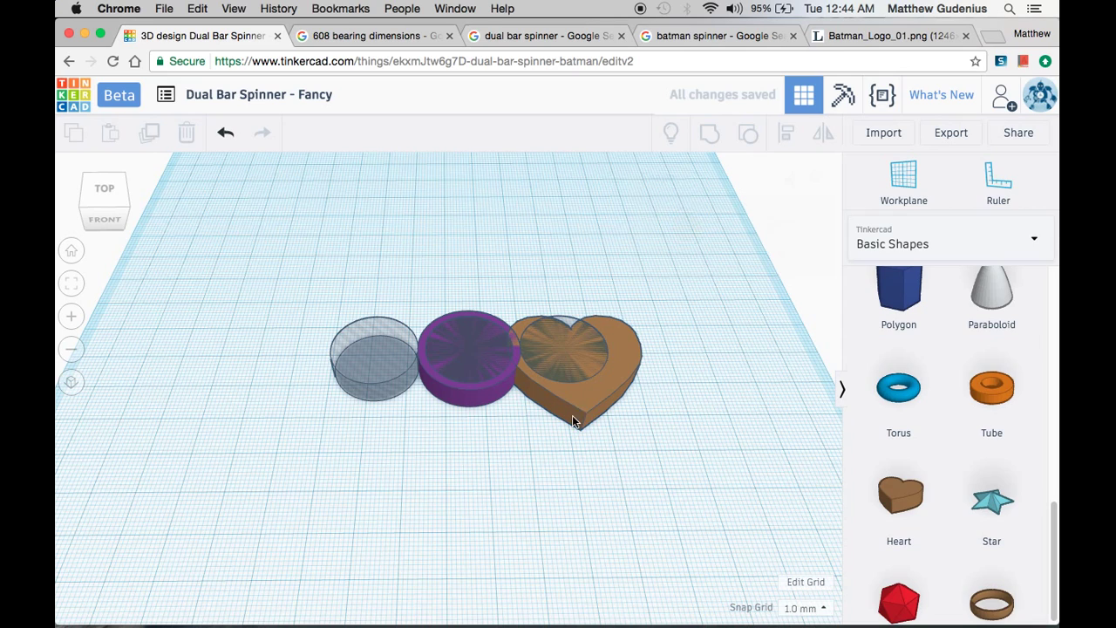
click(585, 419)
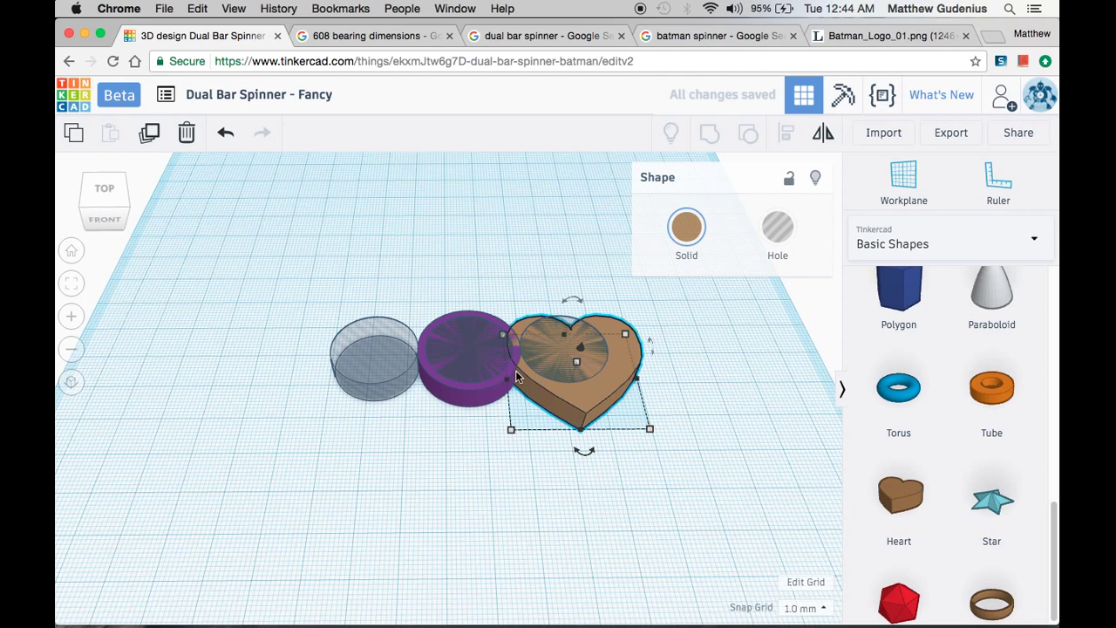
Shift the heart 3 mm back and 0.4 mm right, and move the right hole cylinder 3 mm right toward the heart's middle.
right_drag(516, 371, 523, 422)
middle_drag(471, 387, 386, 431)
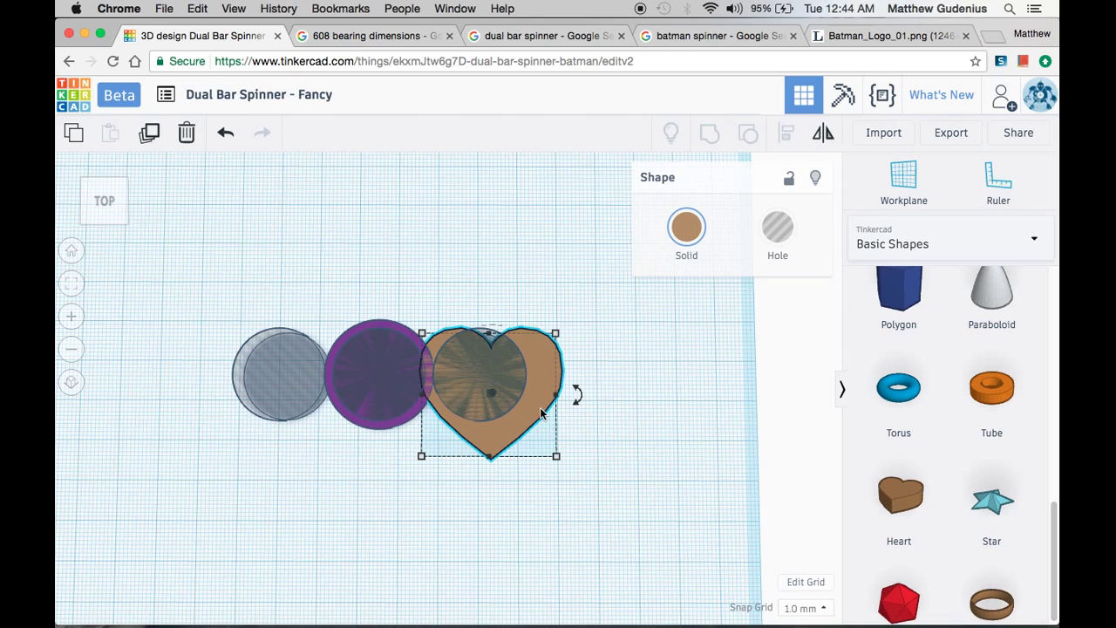
drag(538, 401, 540, 384)
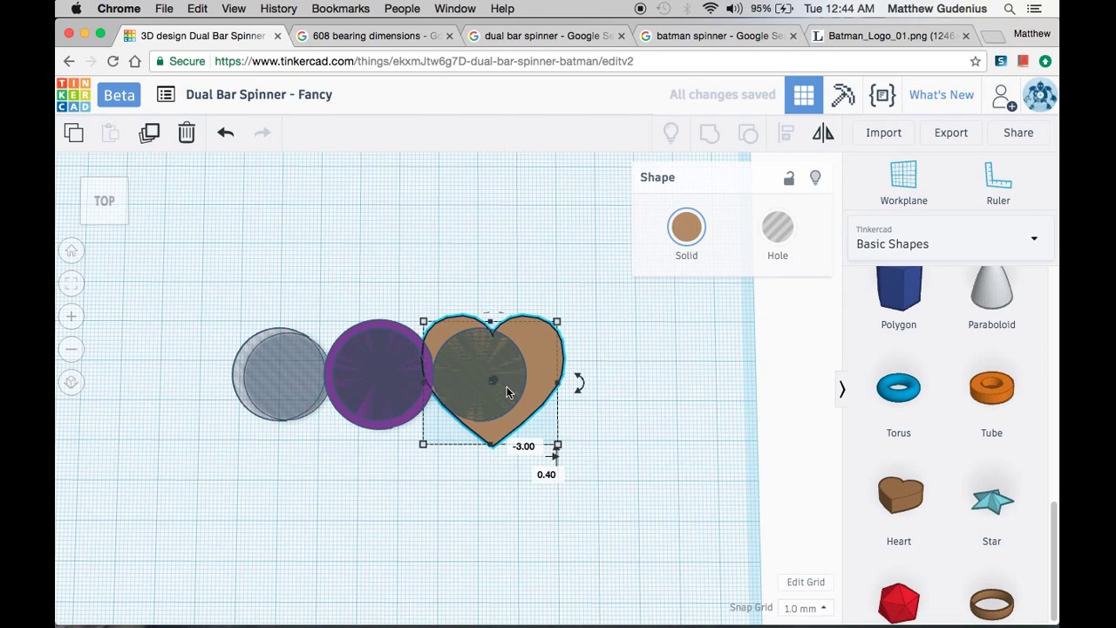
click(506, 387)
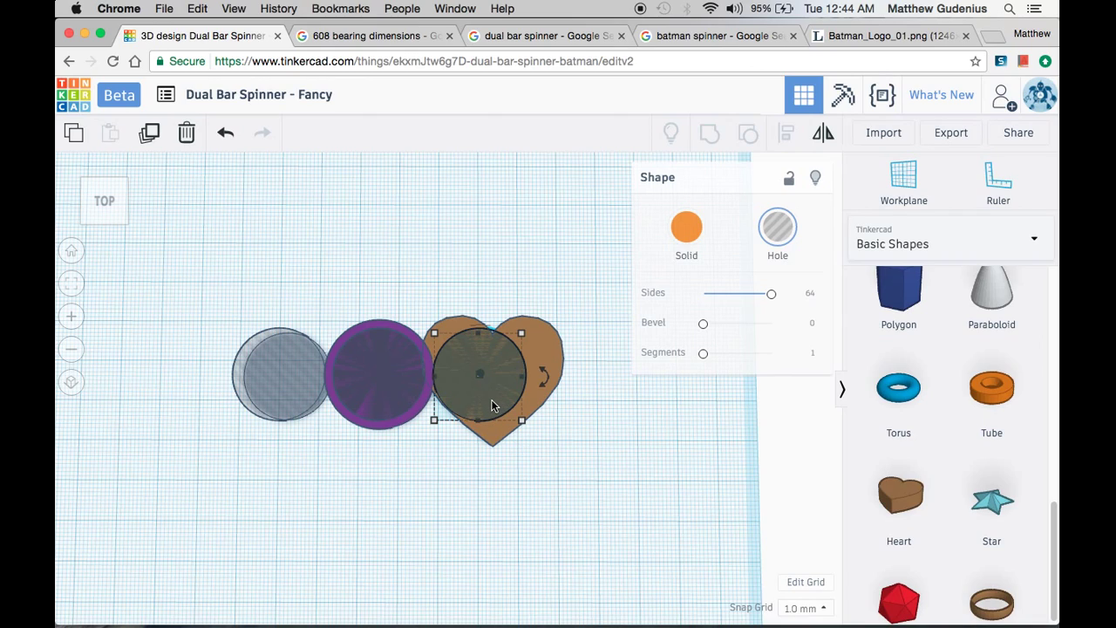
drag(492, 404, 504, 403)
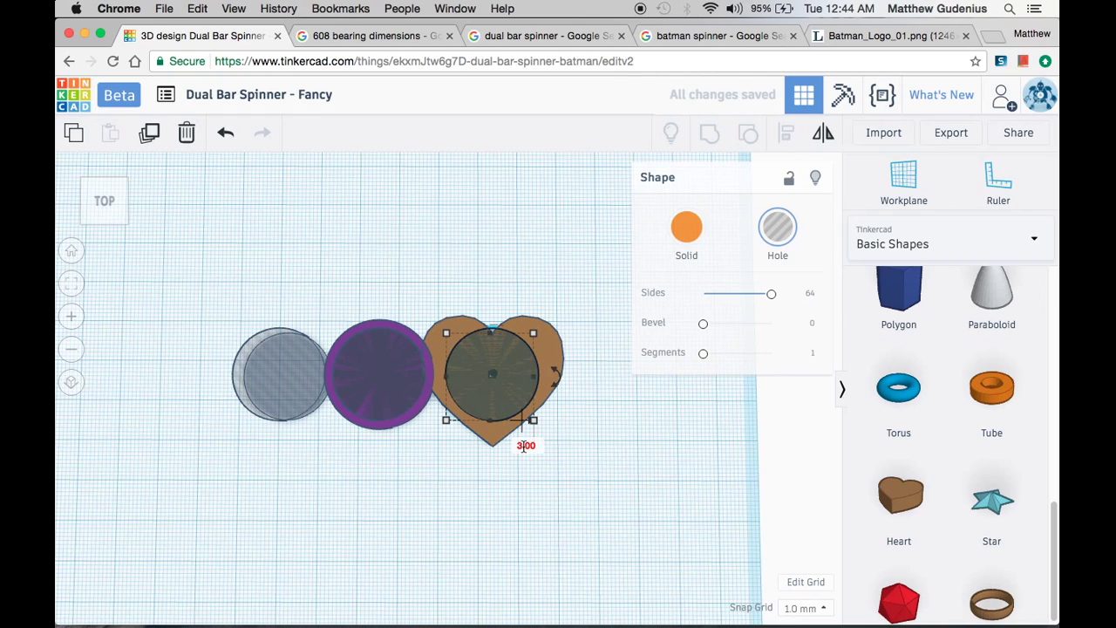
Stretch the heart to about 35 mm wide and 35 mm long, and extend its pointed end slightly further.
click(555, 347)
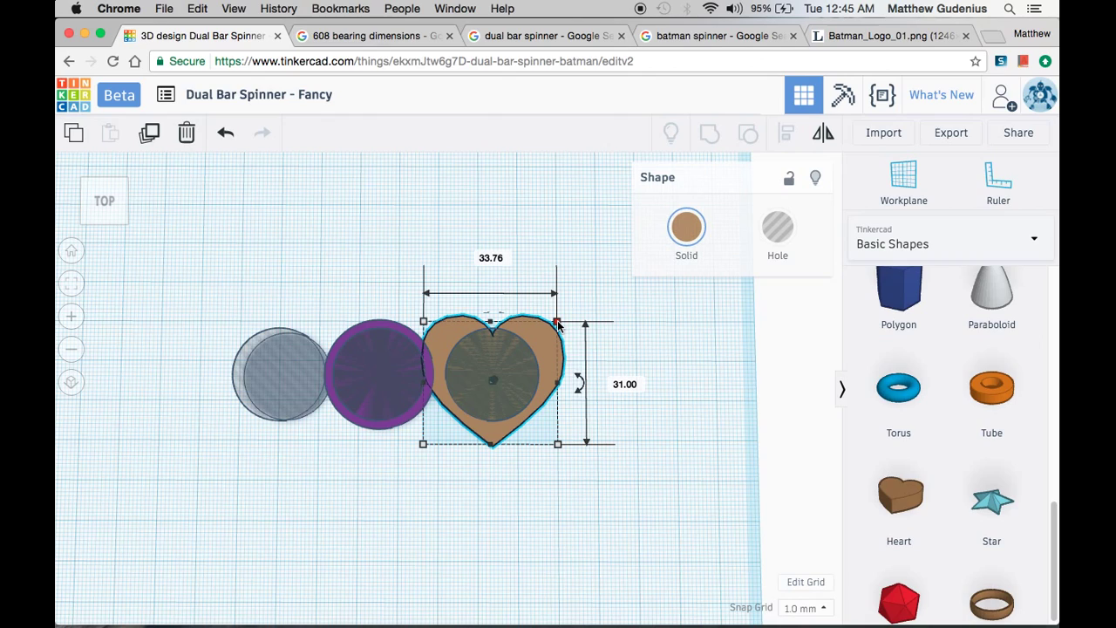
drag(558, 320, 560, 305)
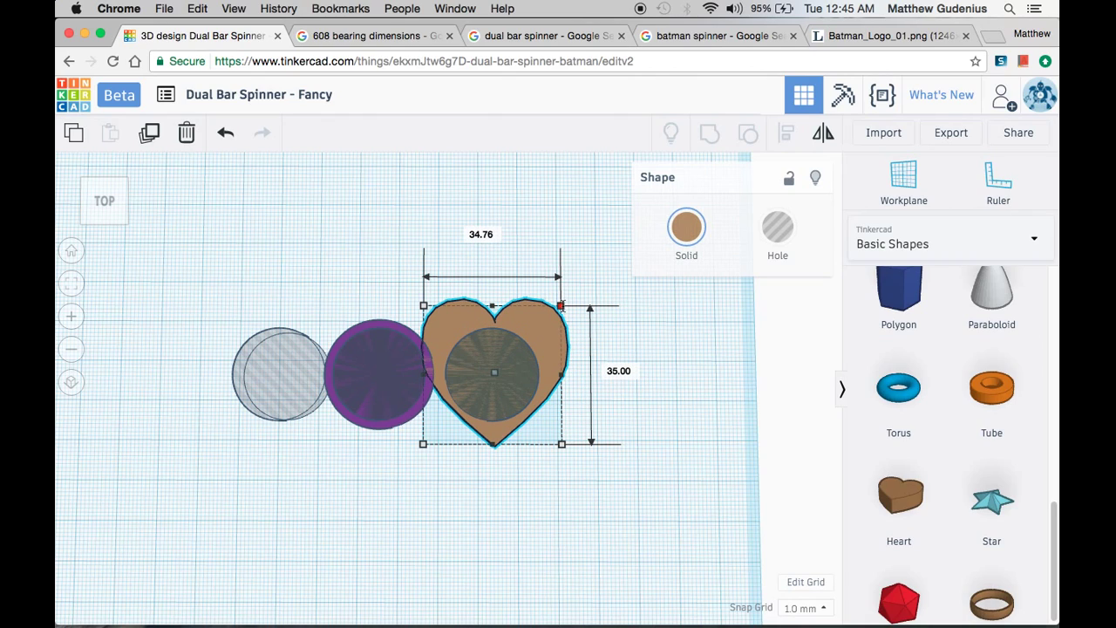
drag(491, 447, 493, 452)
click(518, 357)
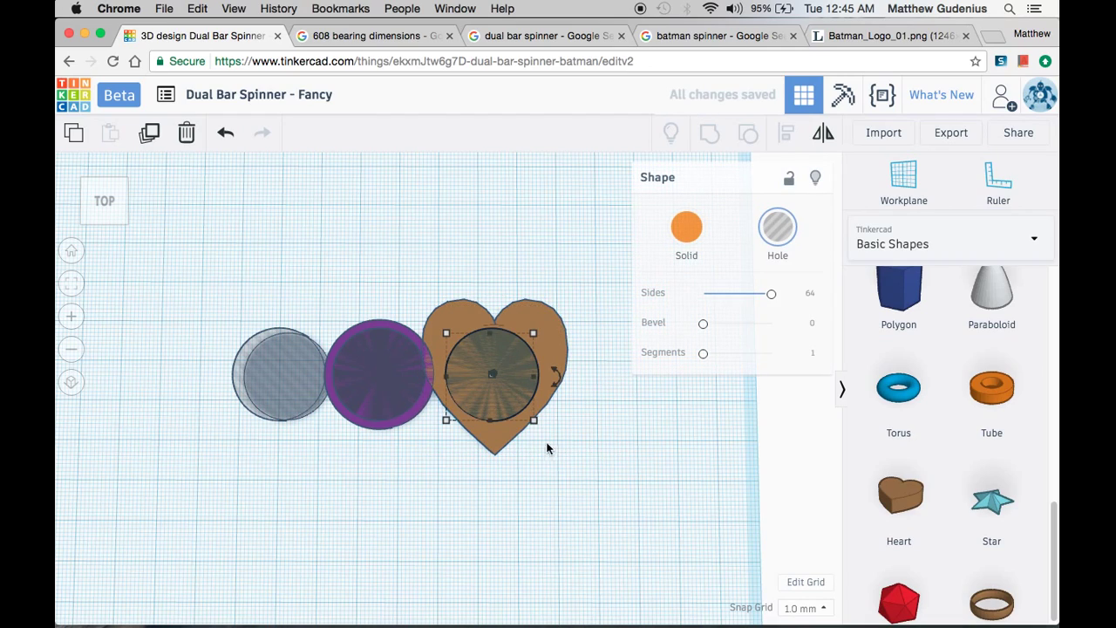
Move the upper hole cylinder on the left end of the spinner 3 mm outward, away from the central ring.
right_drag(545, 448, 515, 415)
right_drag(380, 474, 389, 355)
click(391, 371)
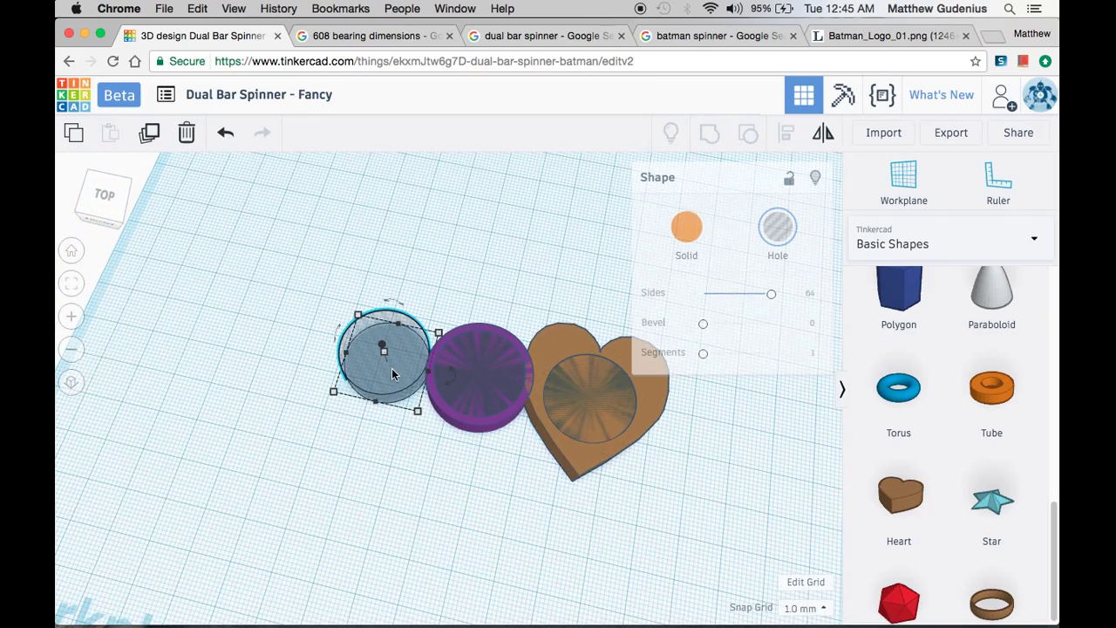
drag(399, 376, 387, 374)
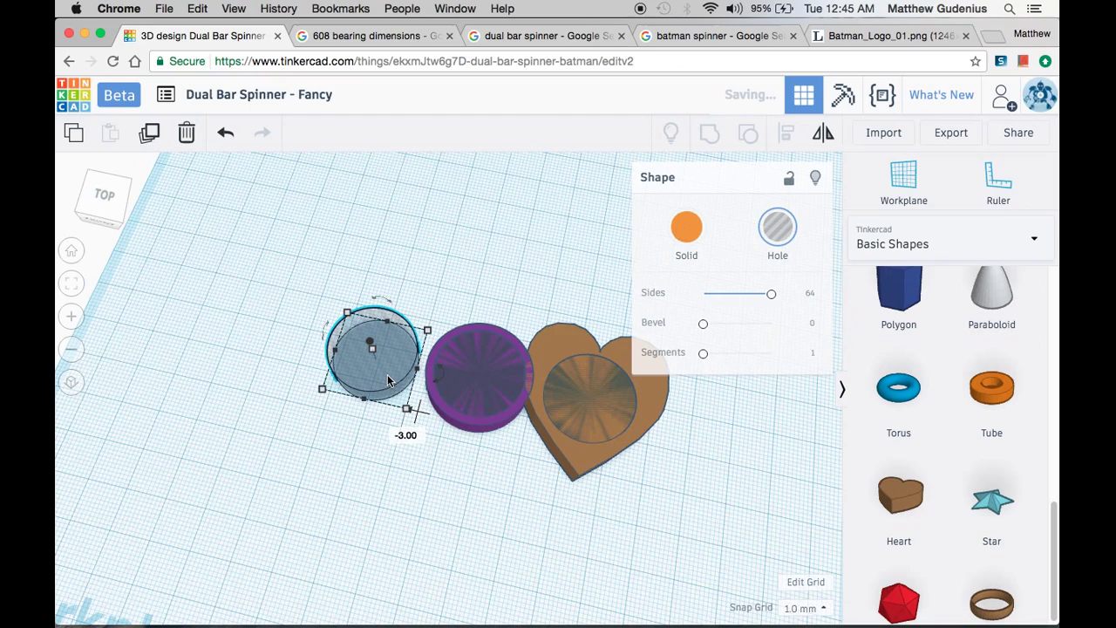
mouse_move(457, 476)
right_down()
mouse_move(523, 461)
mouse_move(443, 458)
mouse_move(461, 472)
right_up()
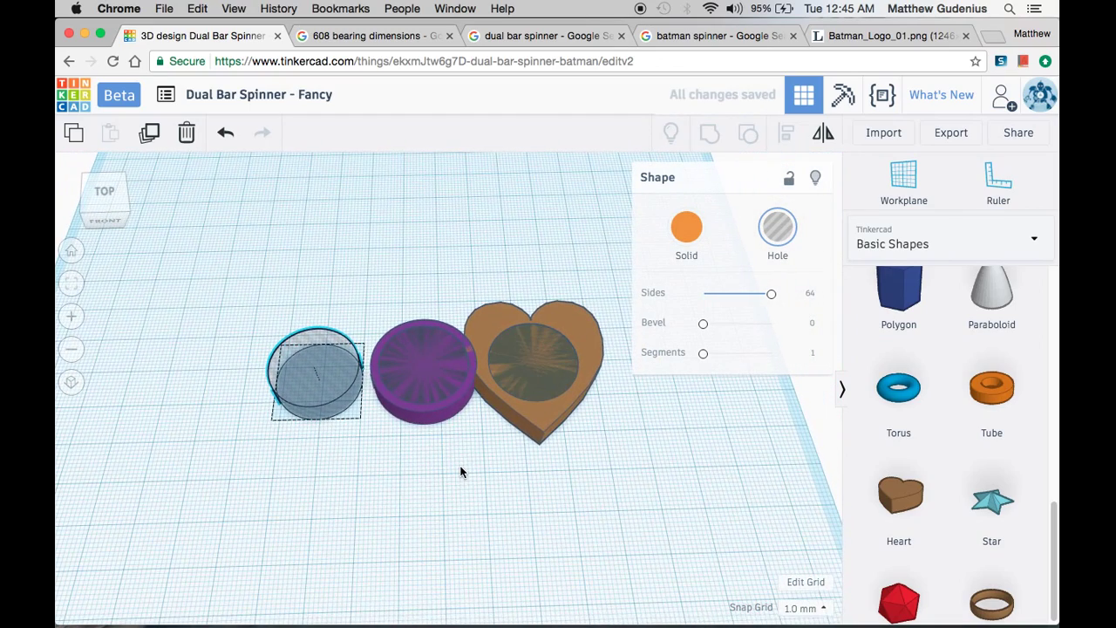
Duplicate the heart, mirror the copy front to back, and move it 55 mm left onto the left hole cylinder.
click(592, 329)
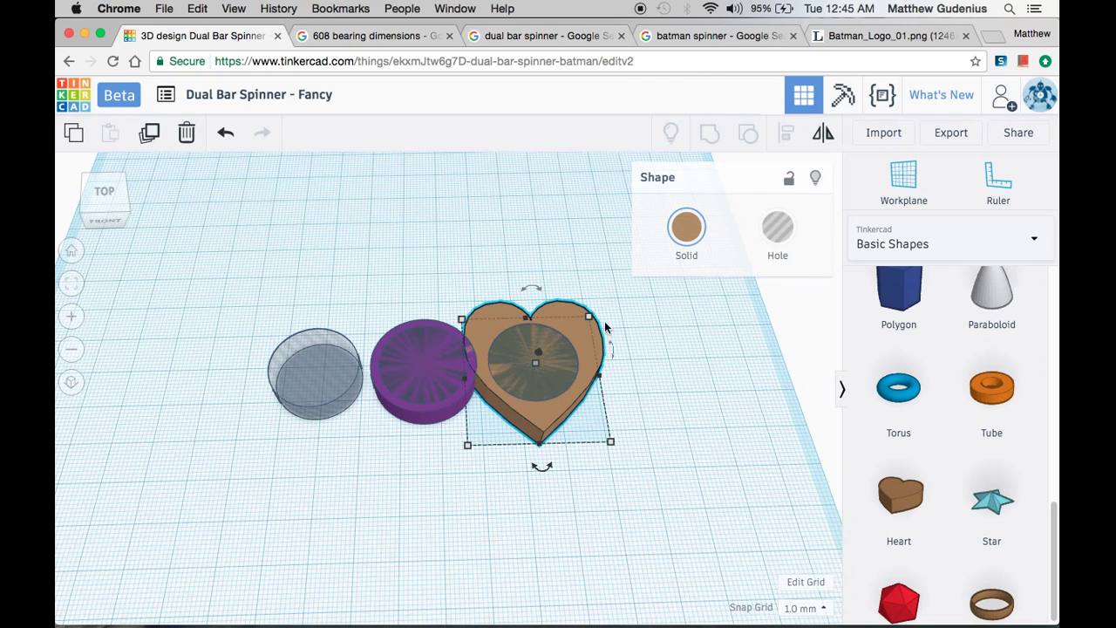
key(Delete)
click(557, 417)
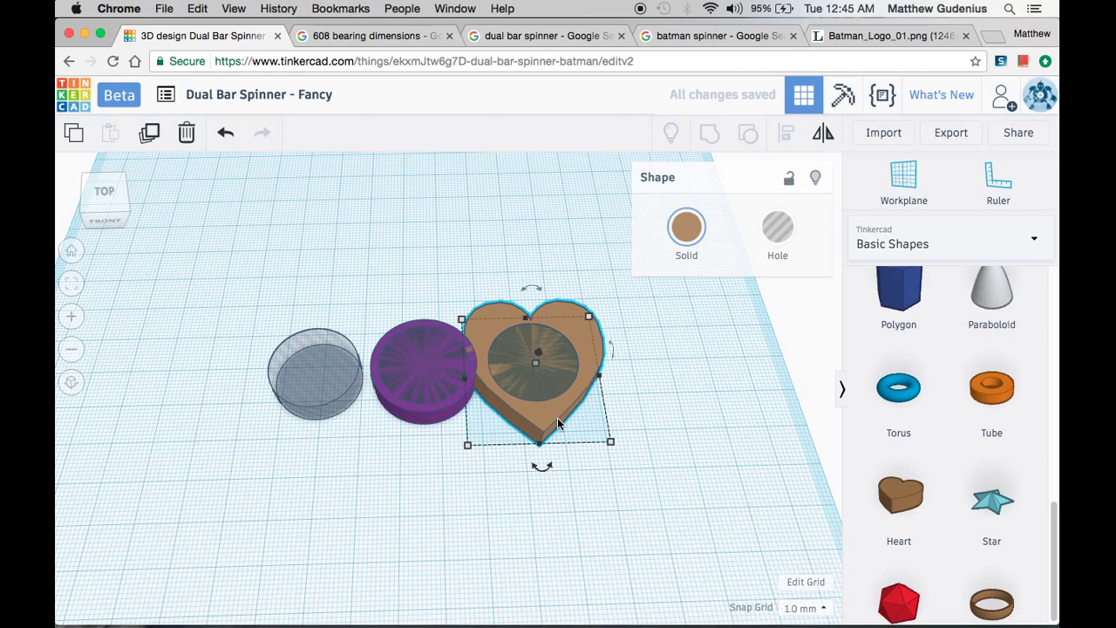
click(821, 138)
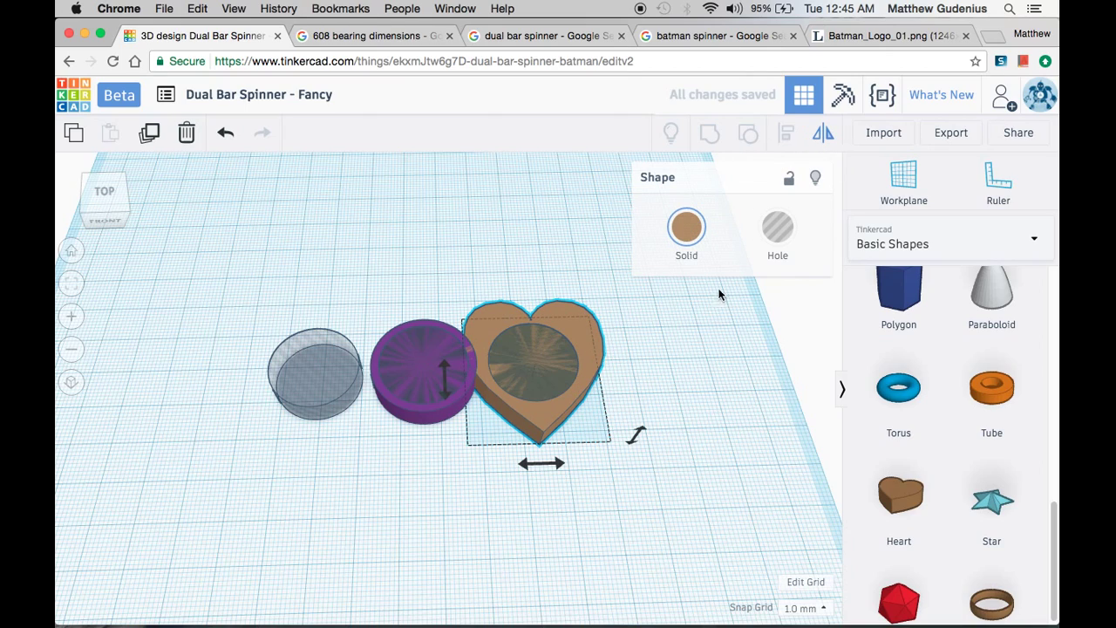
click(449, 374)
drag(583, 427, 359, 429)
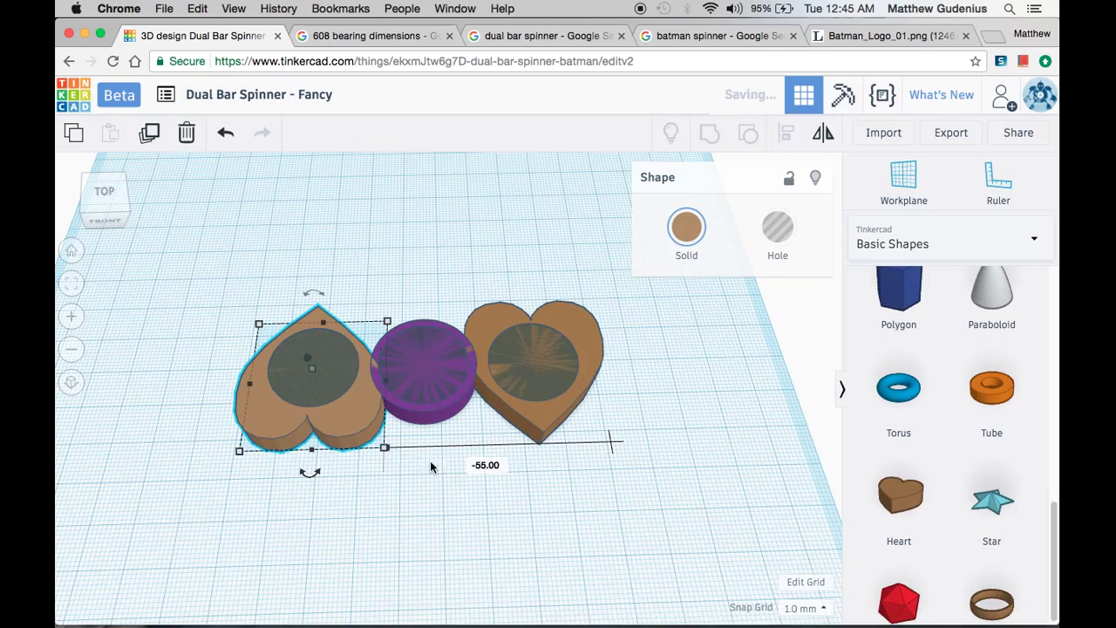
Select both hearts, the central ring and all hole cylinders, and group them into one spinner.
click(465, 497)
right_drag(465, 496, 240, 494)
drag(544, 336, 544, 336)
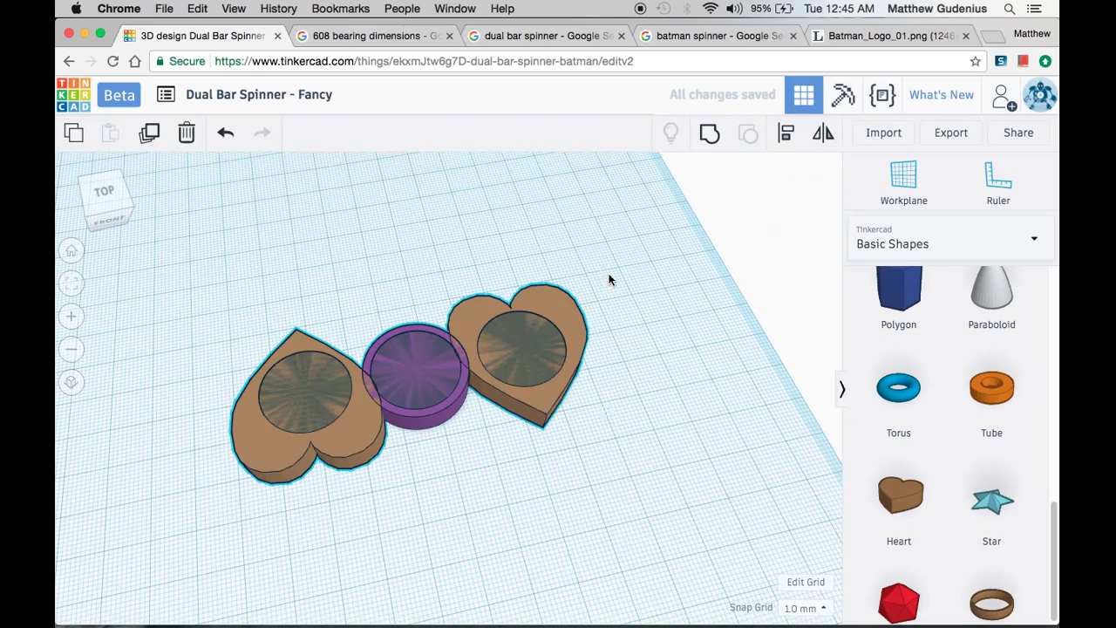
click(709, 132)
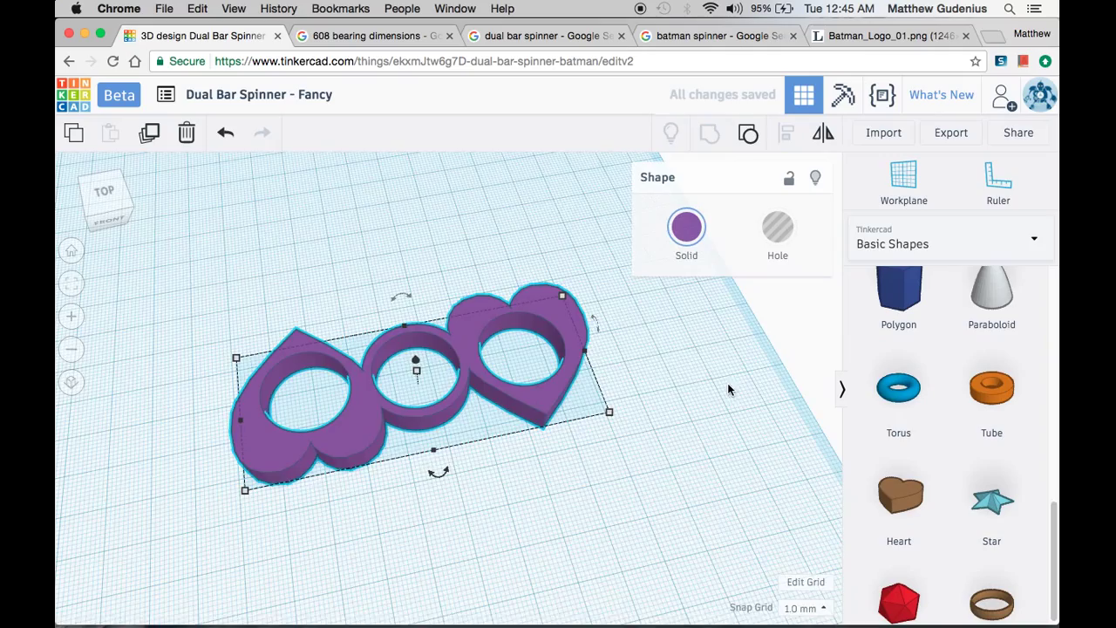
right_drag(727, 386, 521, 424)
click(488, 328)
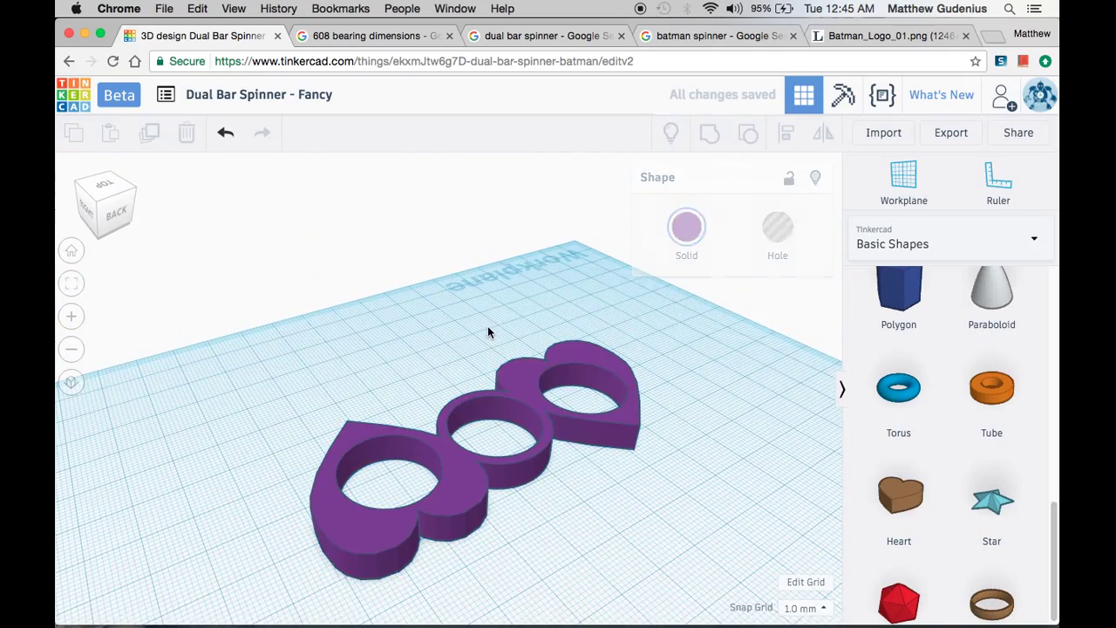
right_drag(447, 363, 634, 431)
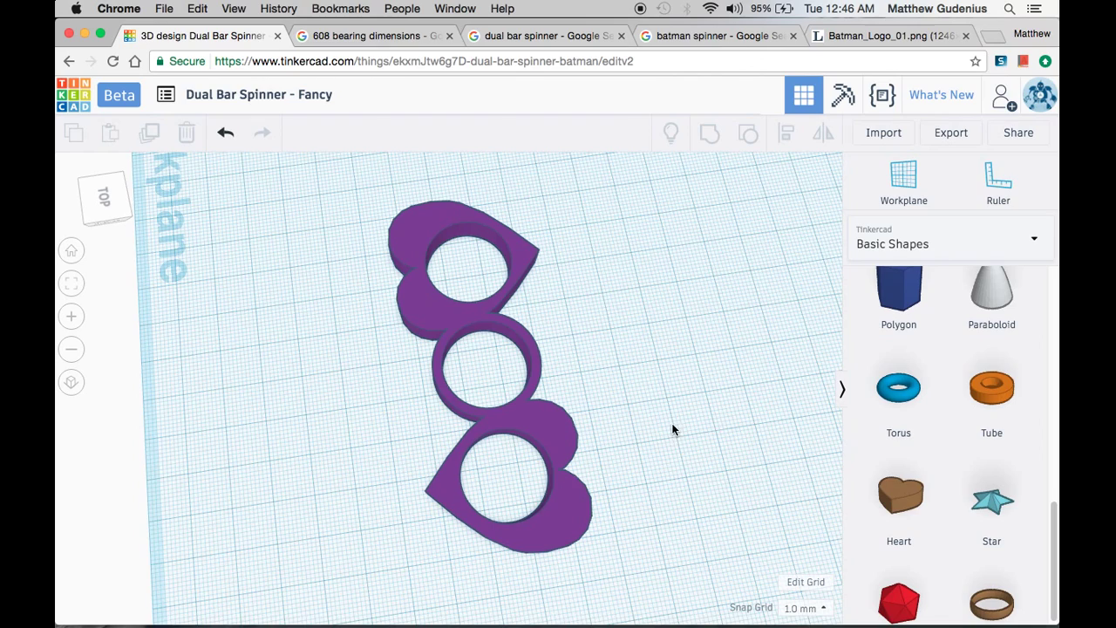
Add the letter M from the Tinkercad Text shapes near the right heart.
click(940, 246)
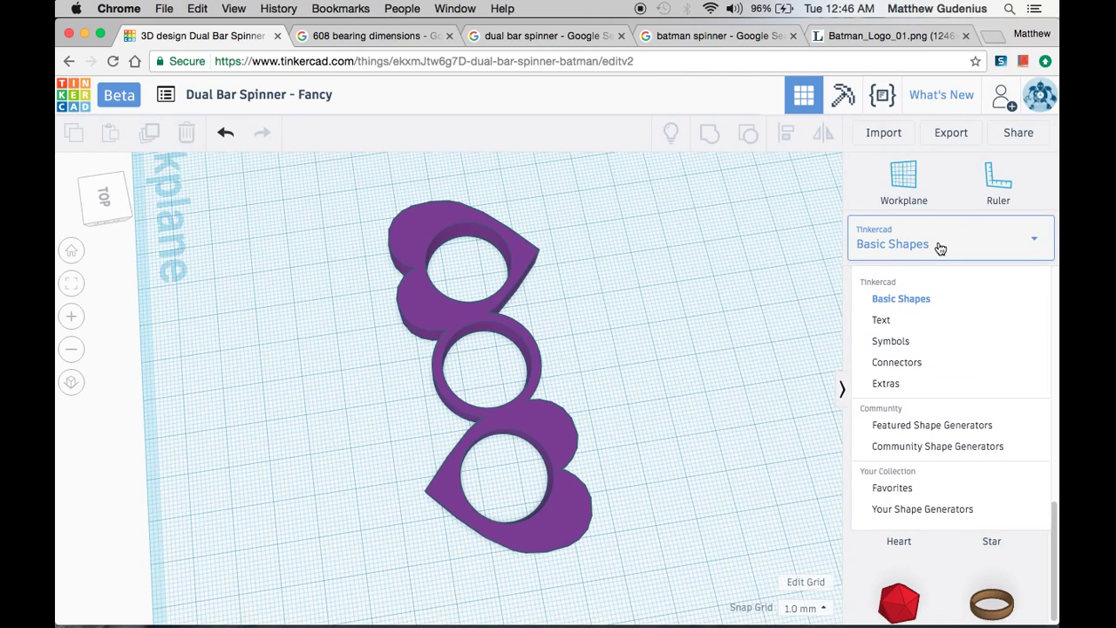
click(898, 247)
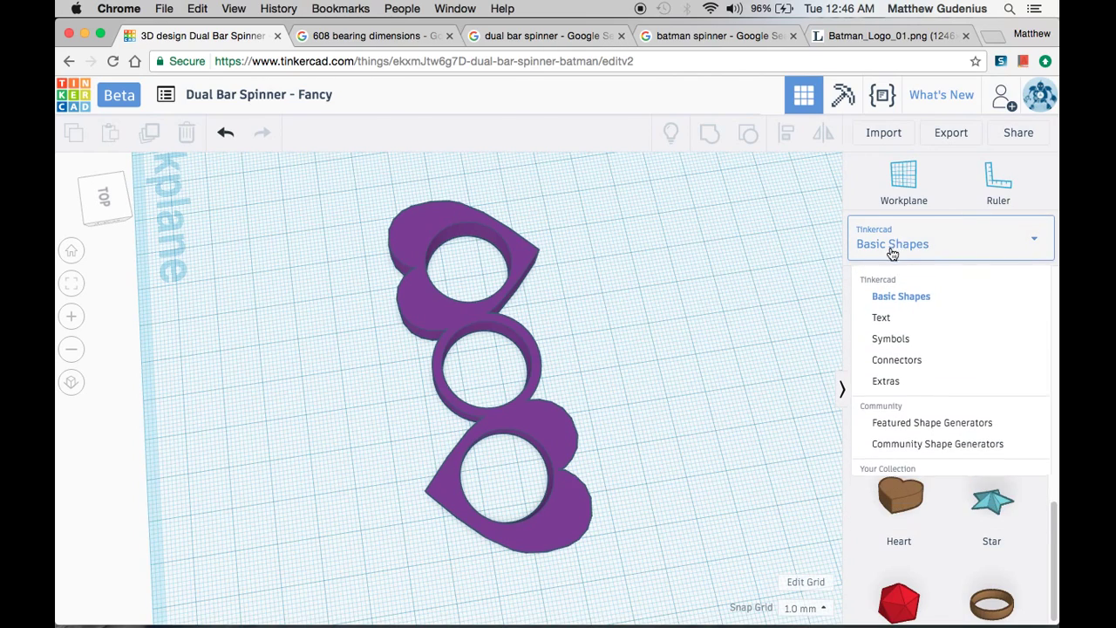
click(910, 241)
click(890, 318)
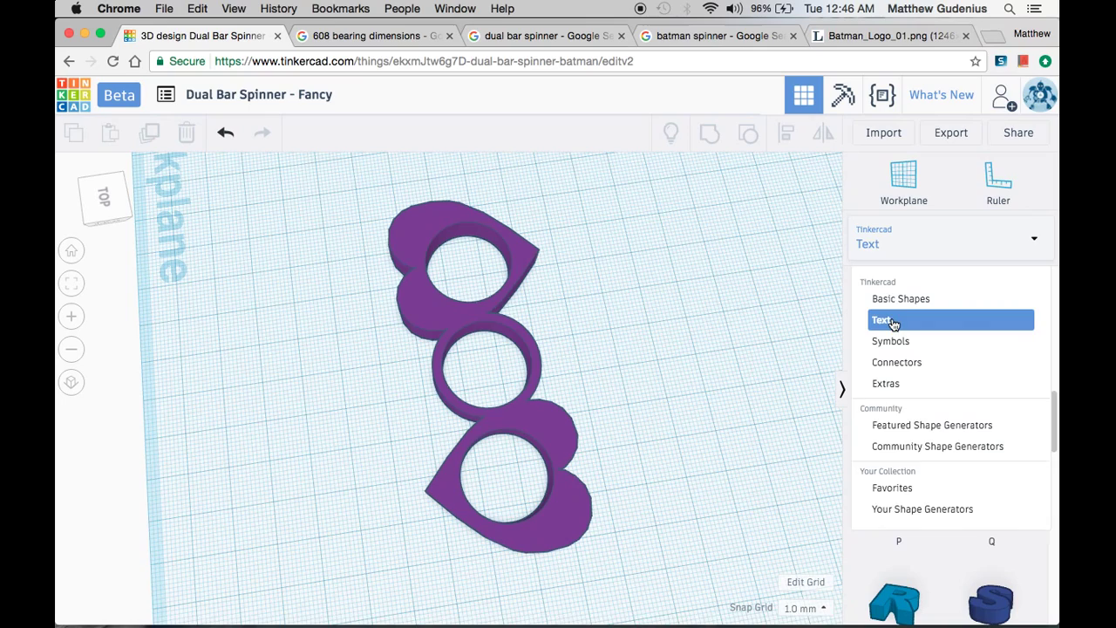
scroll(931, 435, down, 10)
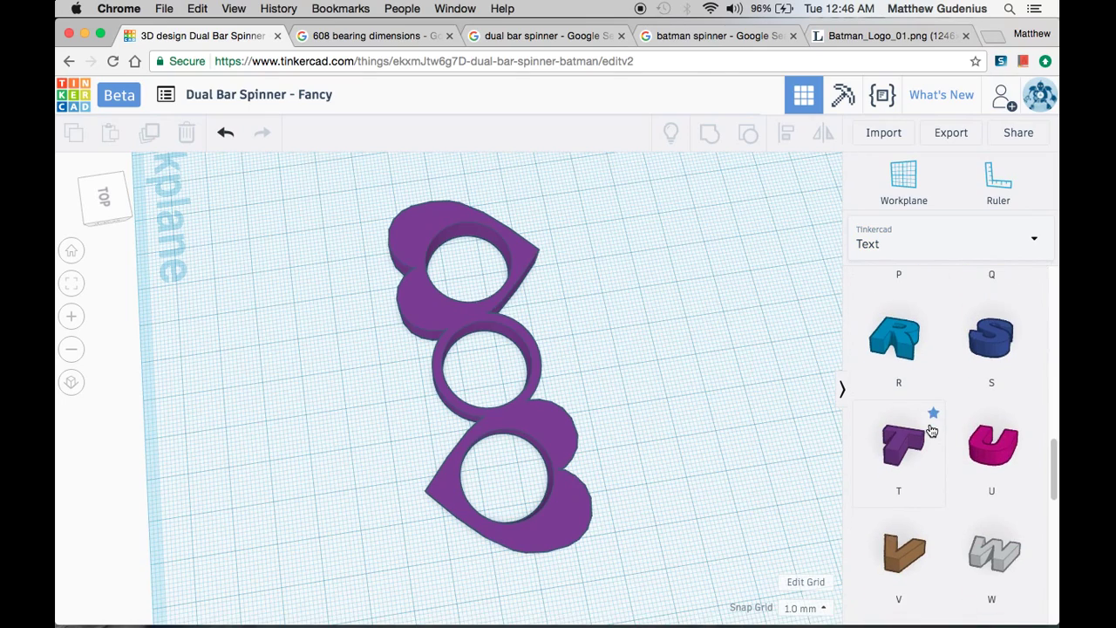
scroll(932, 430, up, 10)
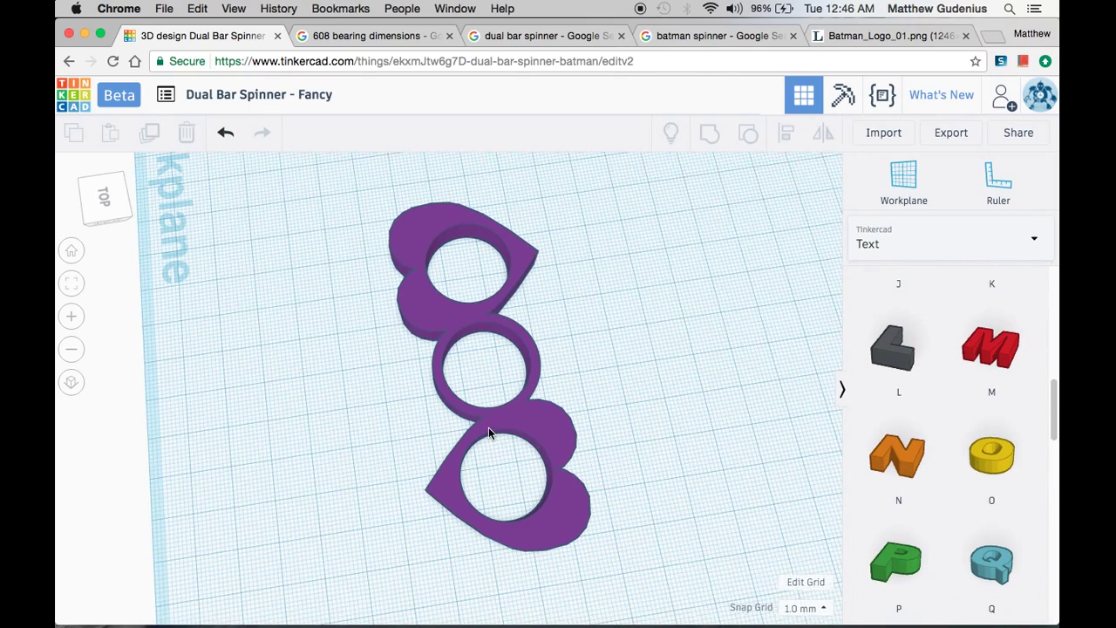
scroll(491, 428, down, 5)
scroll(547, 412, up, 10)
scroll(547, 412, down, 4)
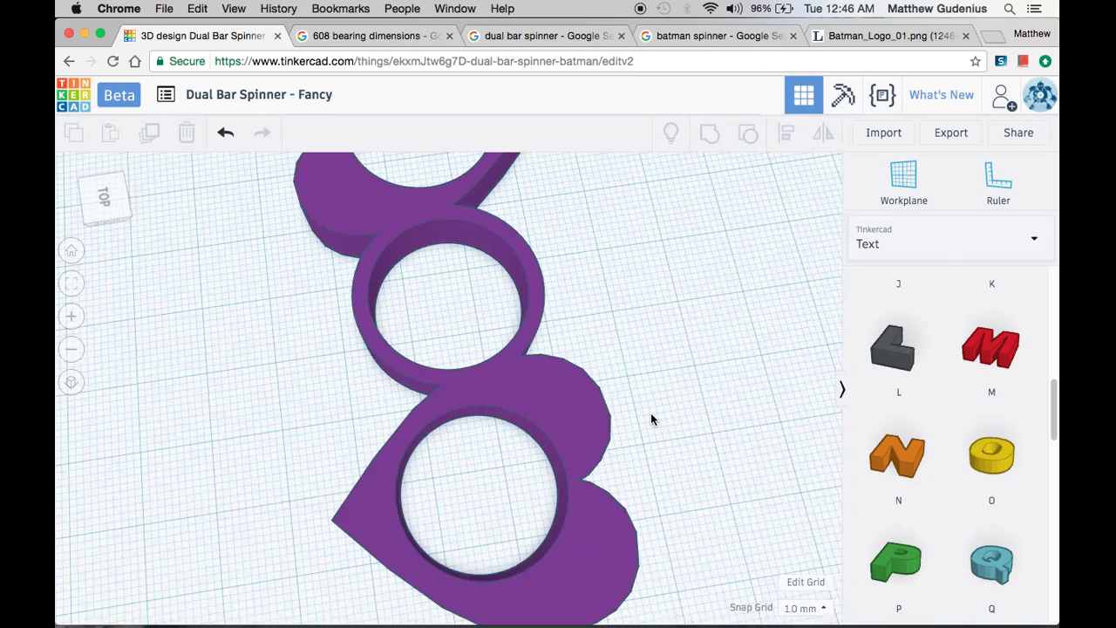
drag(988, 357, 525, 415)
right_drag(591, 441, 757, 372)
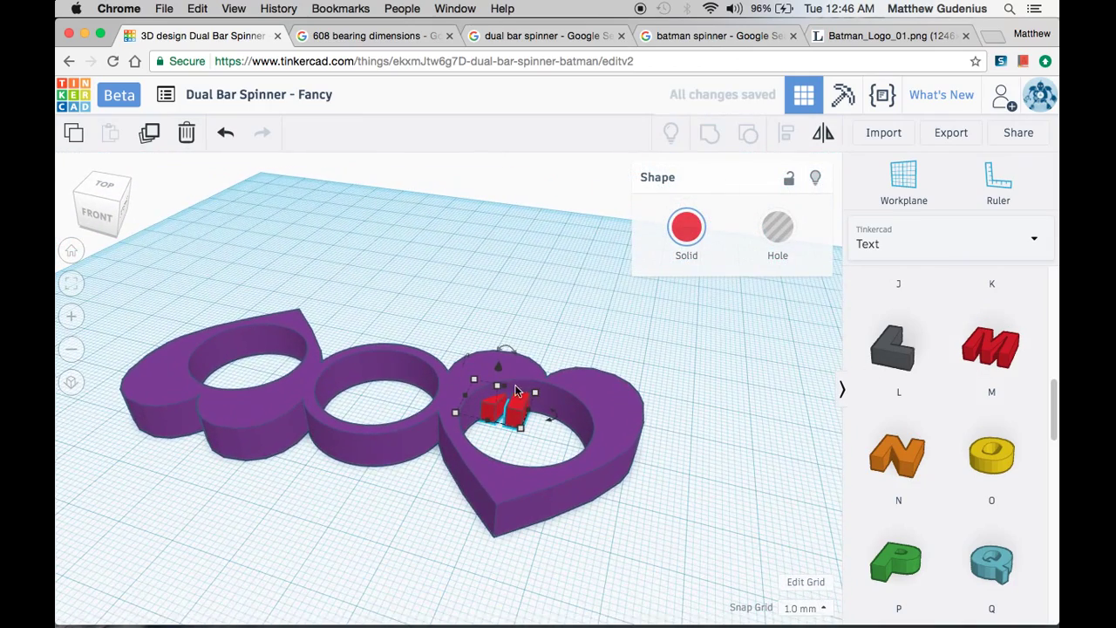
Raise the letter M to 6 mm above the workplane and shrink it proportionally to fit the right heart's inner lobe.
shift+drag(500, 370, 500, 340)
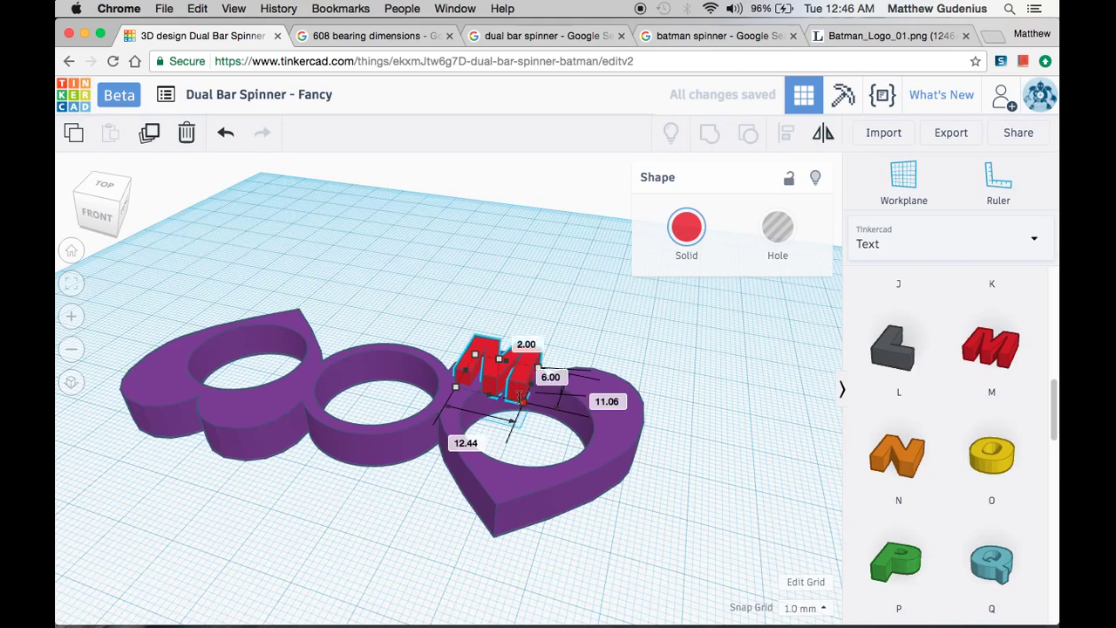
shift+drag(522, 398, 497, 381)
right_drag(497, 381, 480, 343)
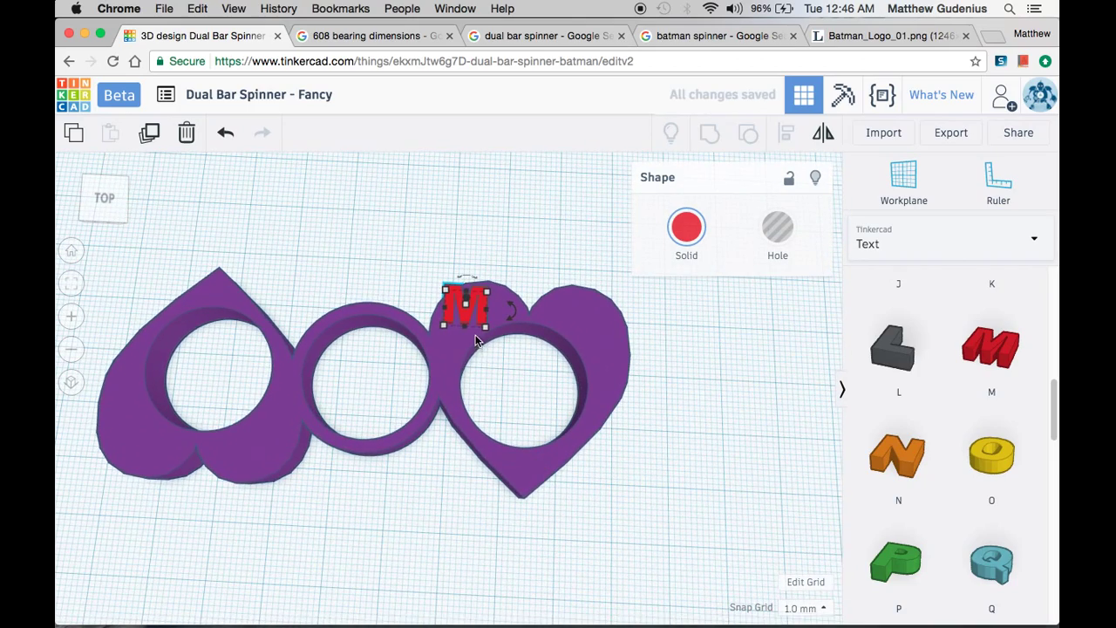
Shift the letter M 2.88 mm right on the heart's lobe and turn it into a hole.
drag(468, 319, 481, 316)
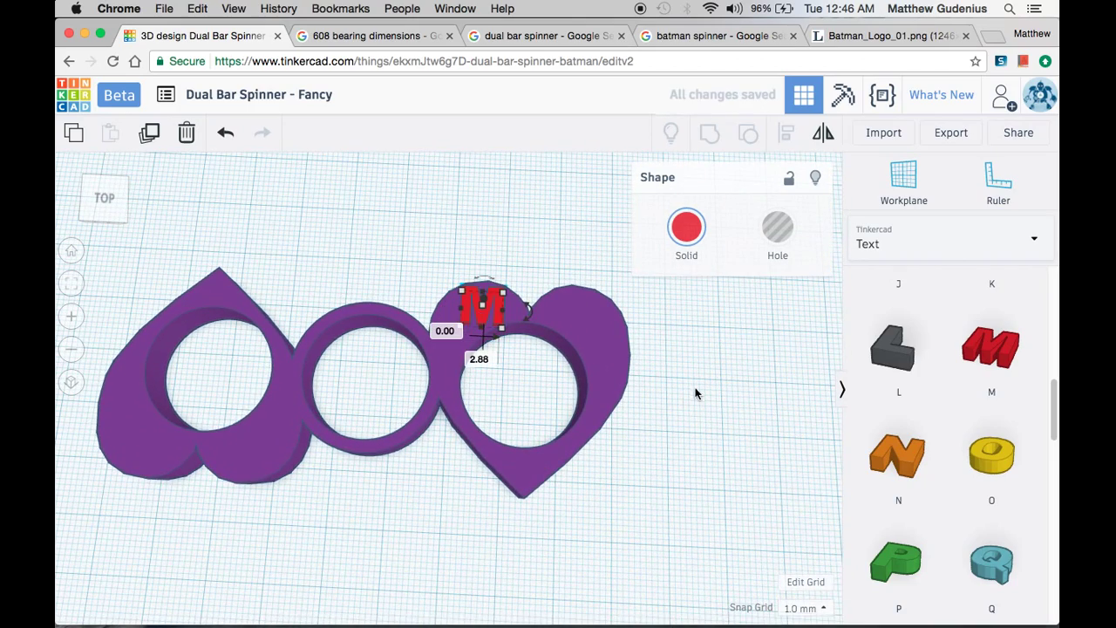
click(642, 392)
right_drag(642, 391, 562, 344)
click(562, 344)
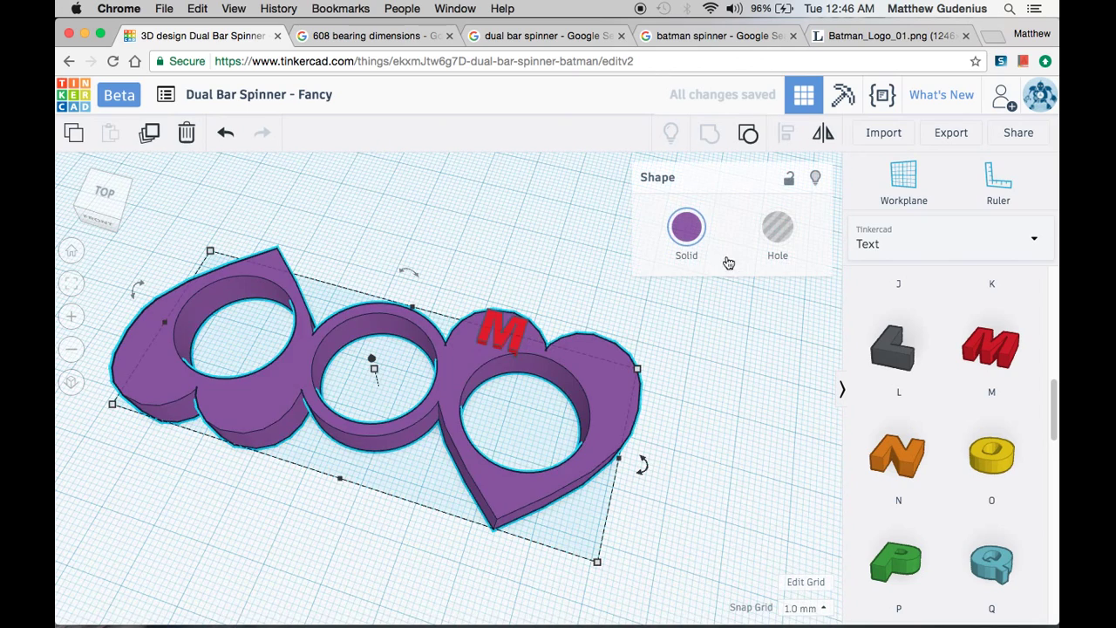
click(486, 325)
click(772, 228)
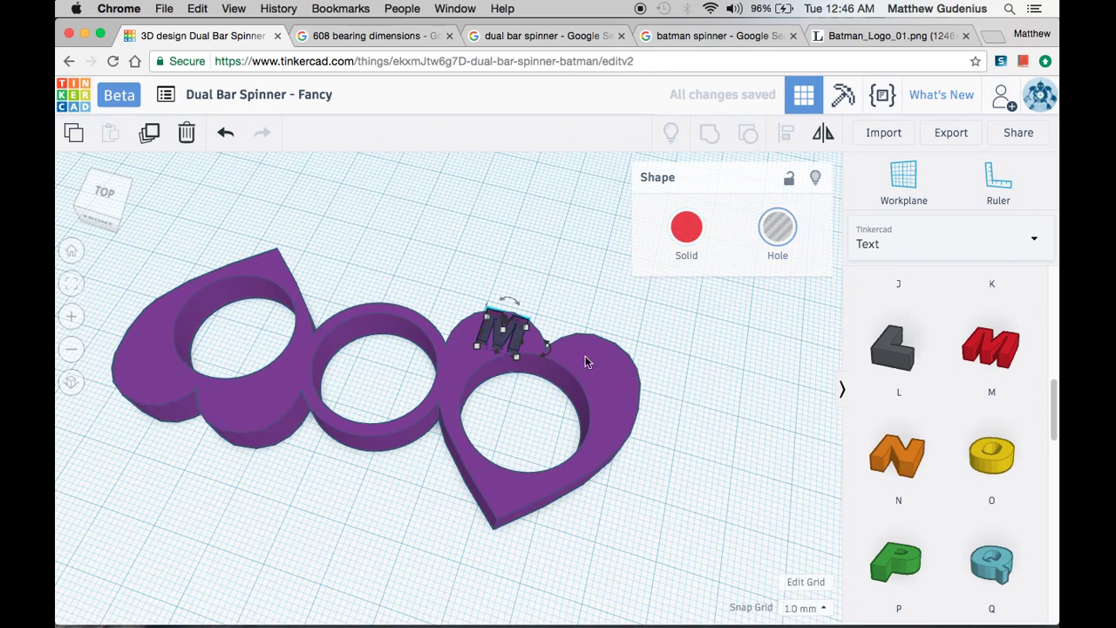
Move the M hole 36 mm left and 26 mm forward onto the inner lobe of the left heart.
click(553, 284)
click(504, 340)
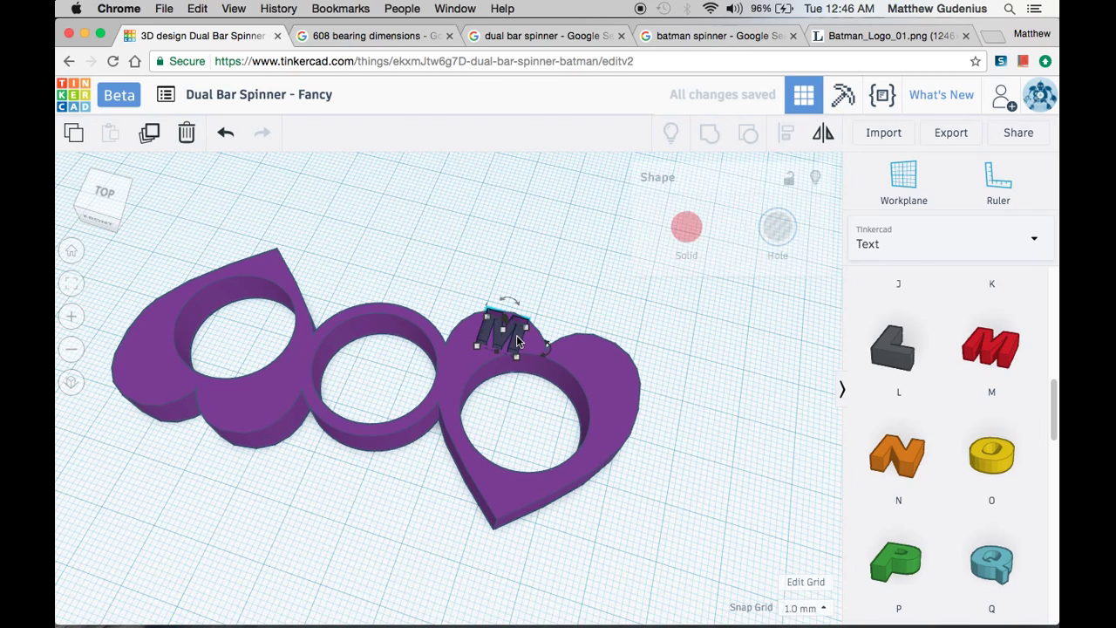
drag(504, 340, 269, 407)
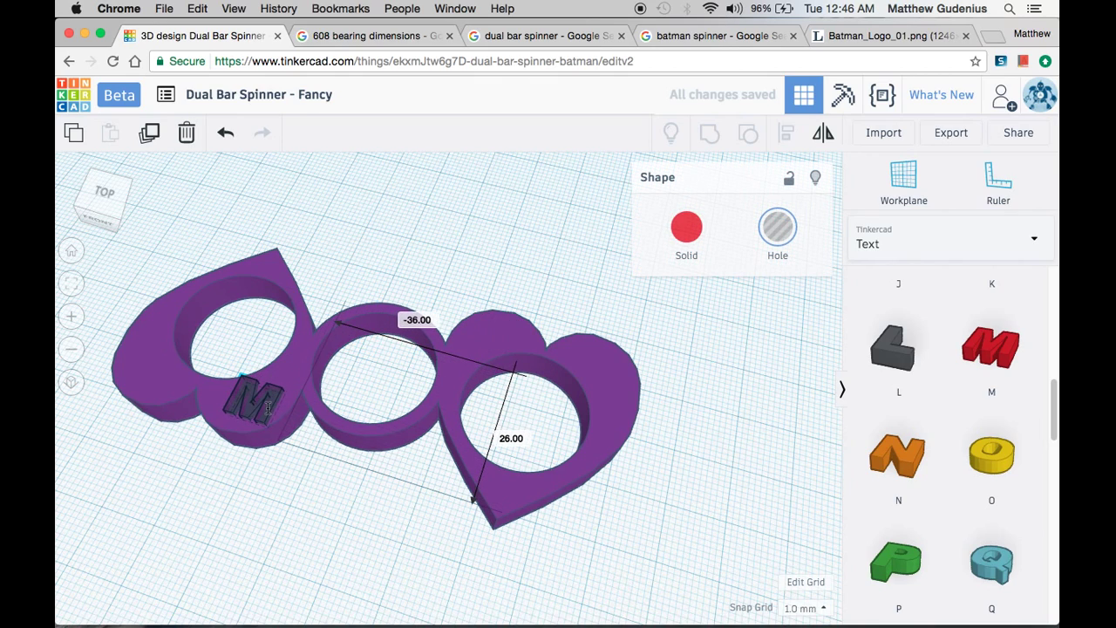
click(611, 271)
Place a letter G from the Text shapes on the right heart's inner lobe and turn it into a hole.
scroll(964, 436, down, 5)
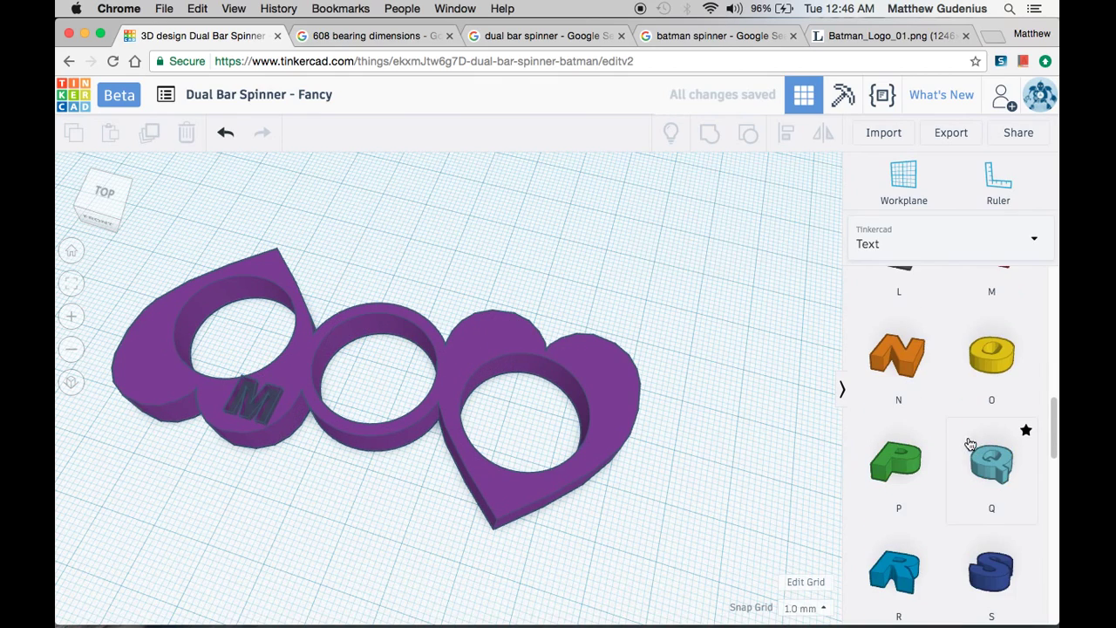
scroll(964, 436, up, 10)
scroll(963, 436, down, 1)
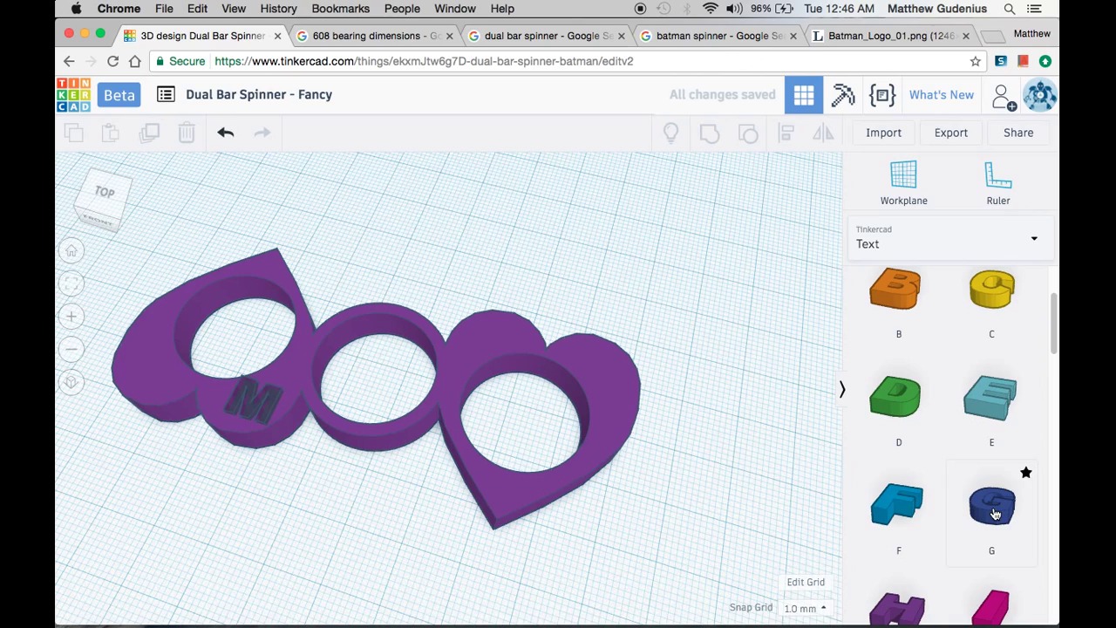
drag(995, 514, 504, 330)
drag(523, 381, 509, 353)
drag(502, 312, 497, 354)
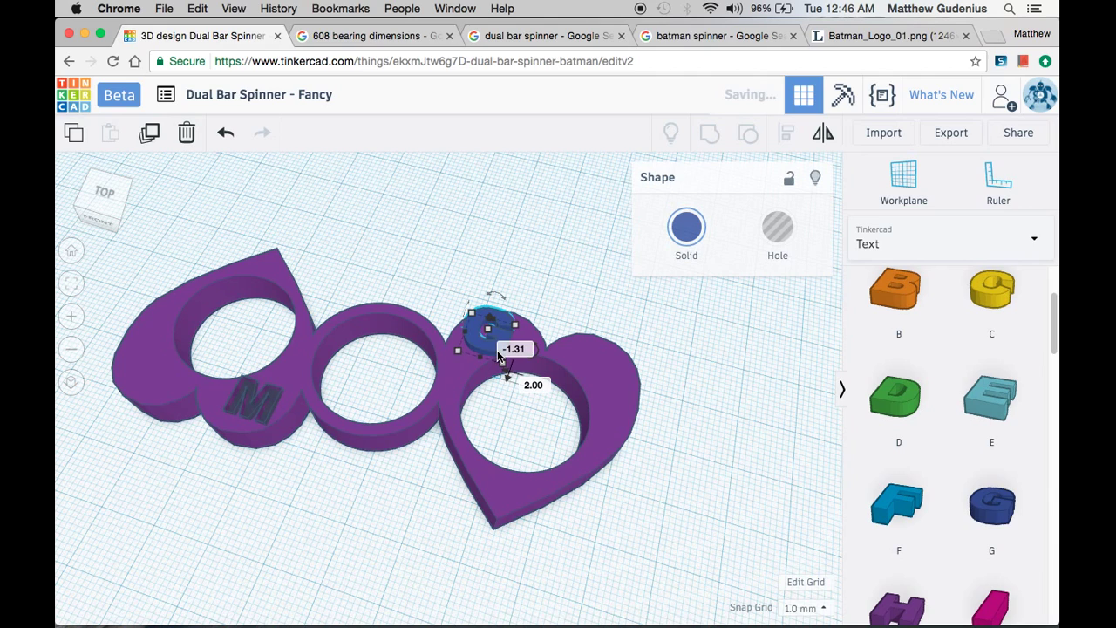
click(778, 237)
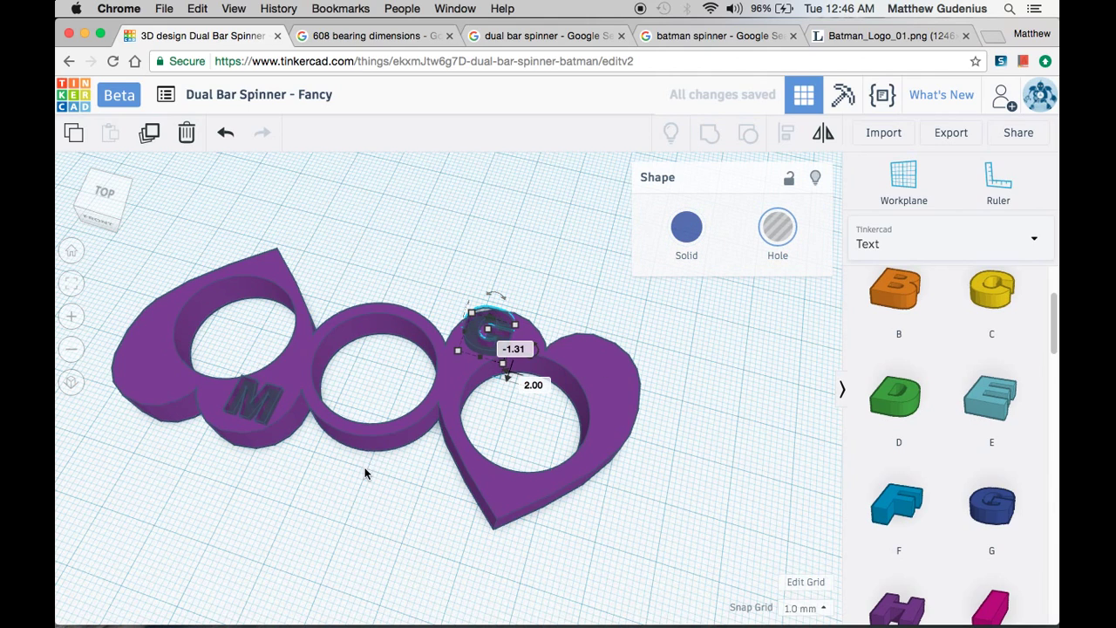
Lower the M and G holes by 1 mm each, to 5 mm above the workplane, so they cut into the hearts.
right_drag(369, 469, 276, 450)
click(251, 439)
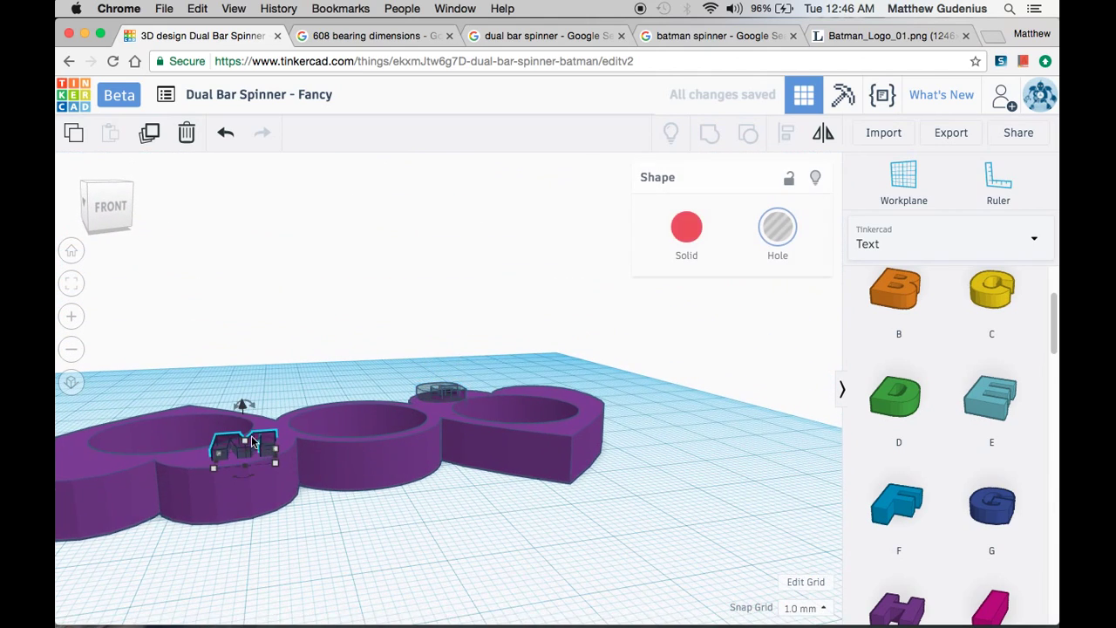
drag(243, 406, 244, 420)
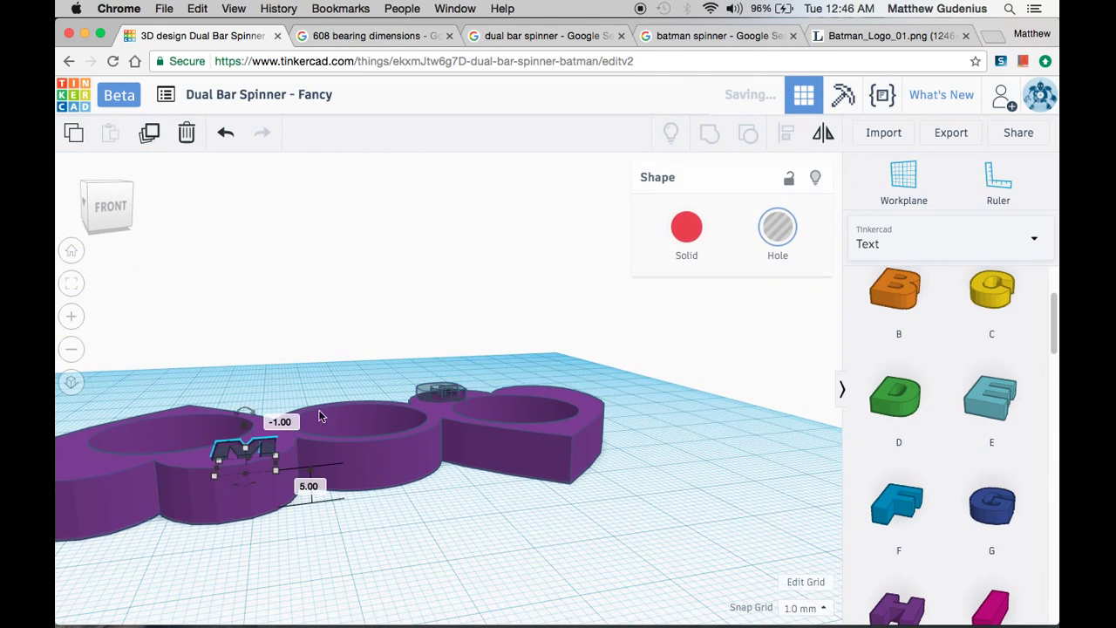
click(426, 403)
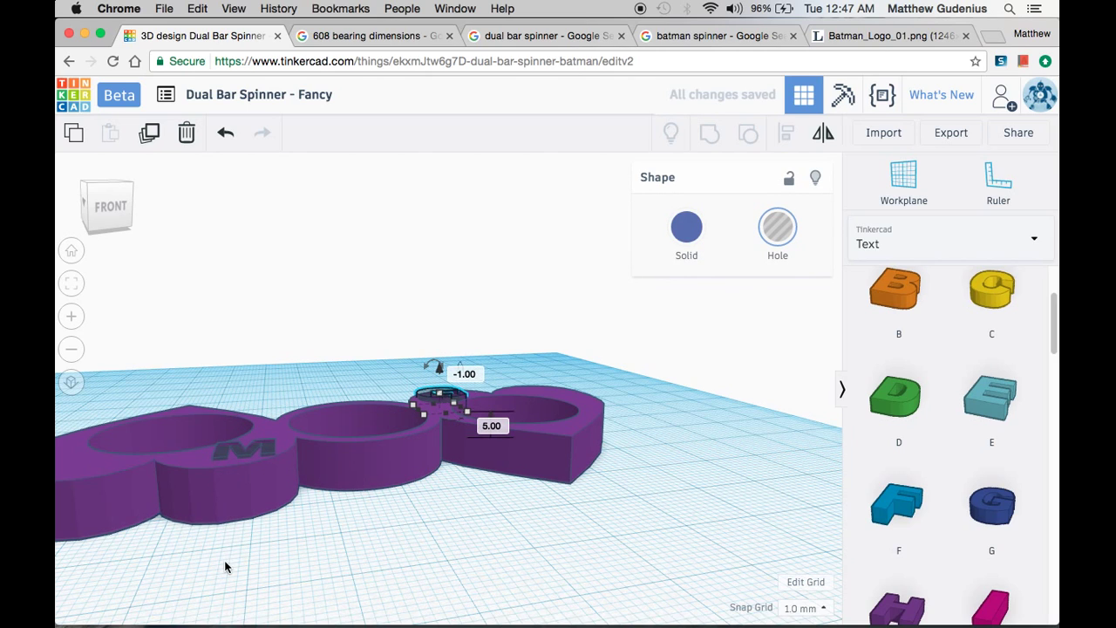
Group the spinner with the M and G holes to engrave the letters into the hearts.
drag(225, 568, 530, 349)
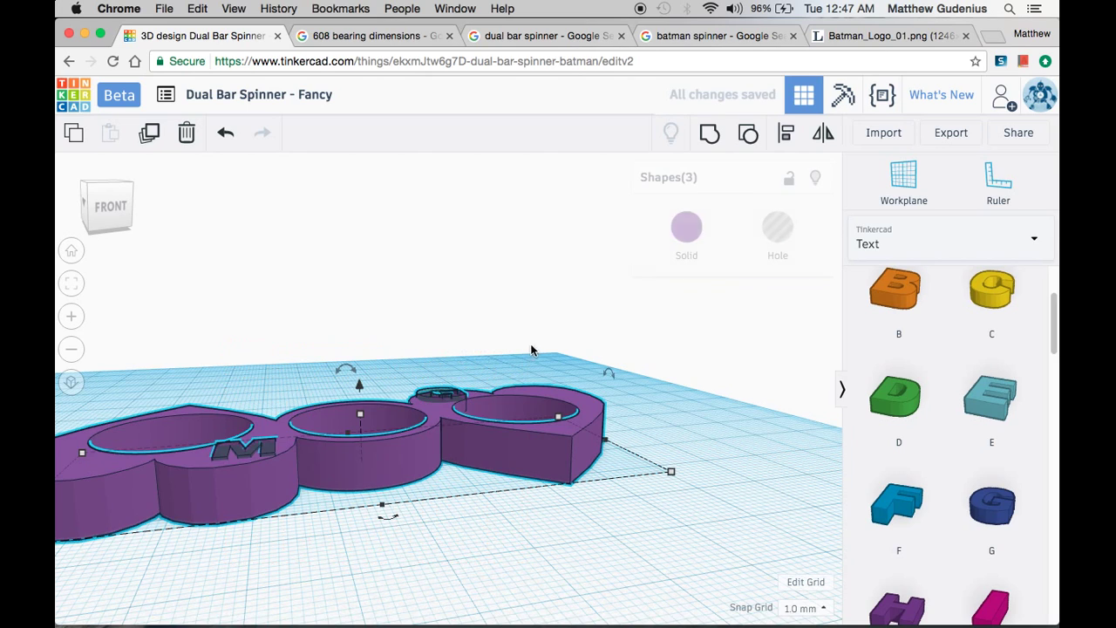
click(714, 142)
right_drag(494, 323, 450, 463)
click(371, 288)
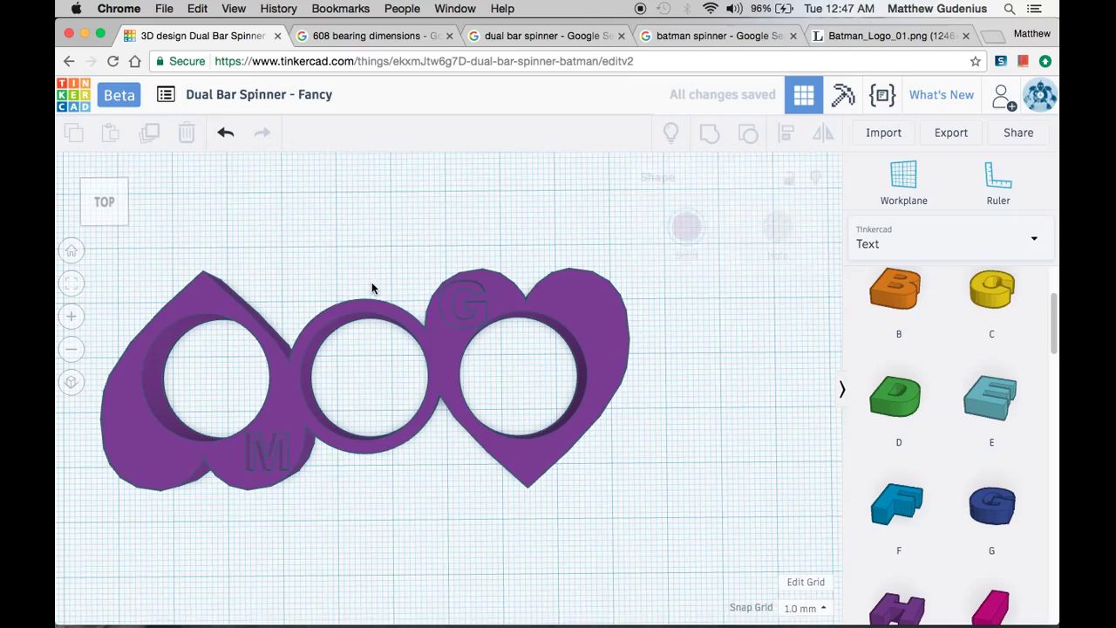
right_drag(372, 288, 456, 341)
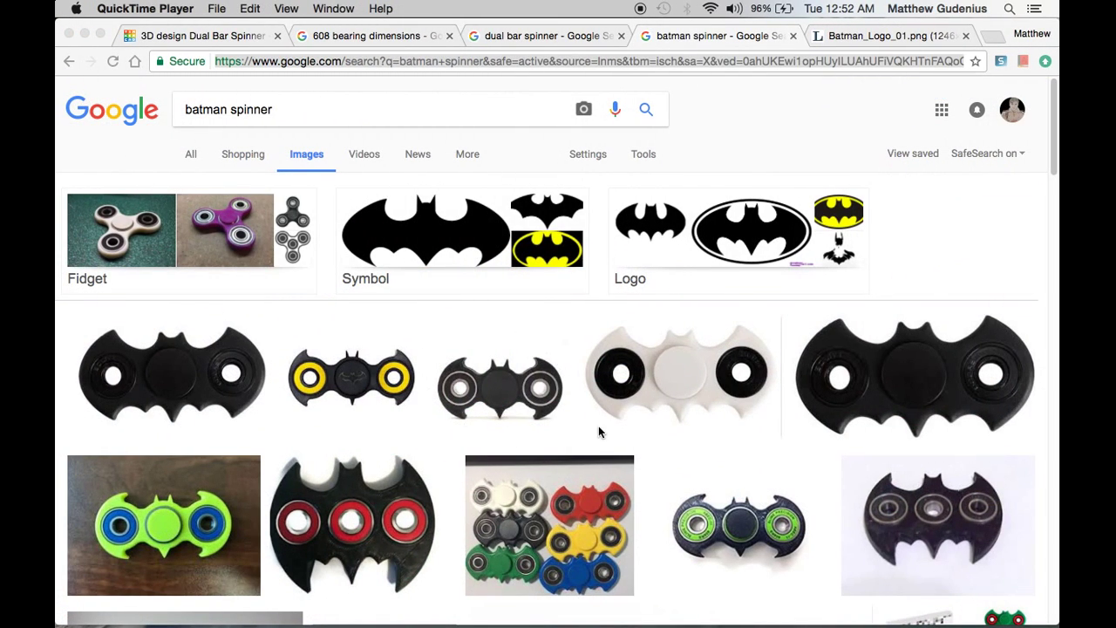
Bring up the Batman_Logo_01.png image in the browser to examine the bat silhouette.
click(860, 35)
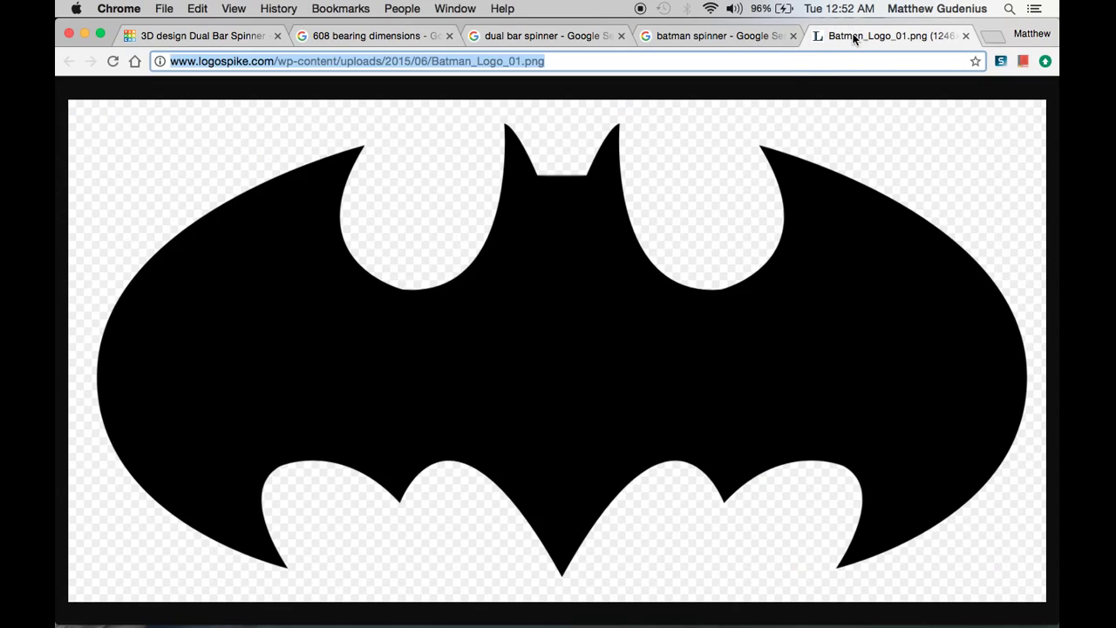